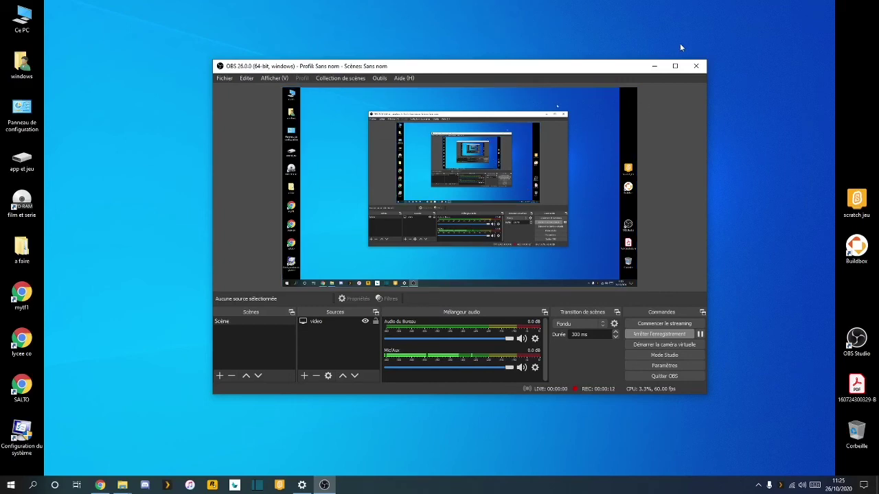
left_click(654, 66)
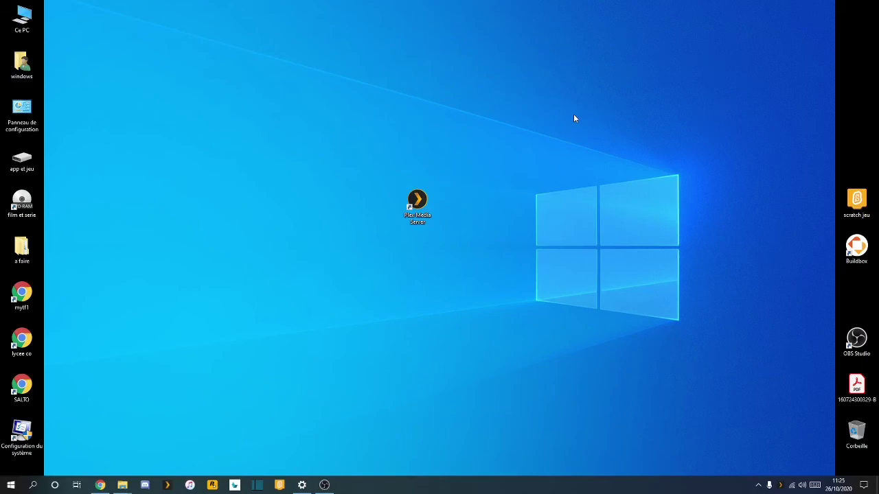
left_click_drag(425, 205, 446, 147)
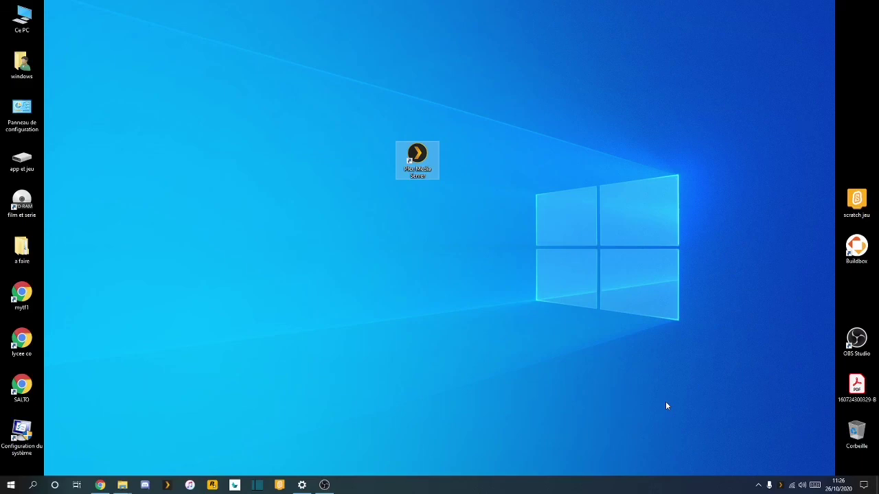
left_click(325, 485)
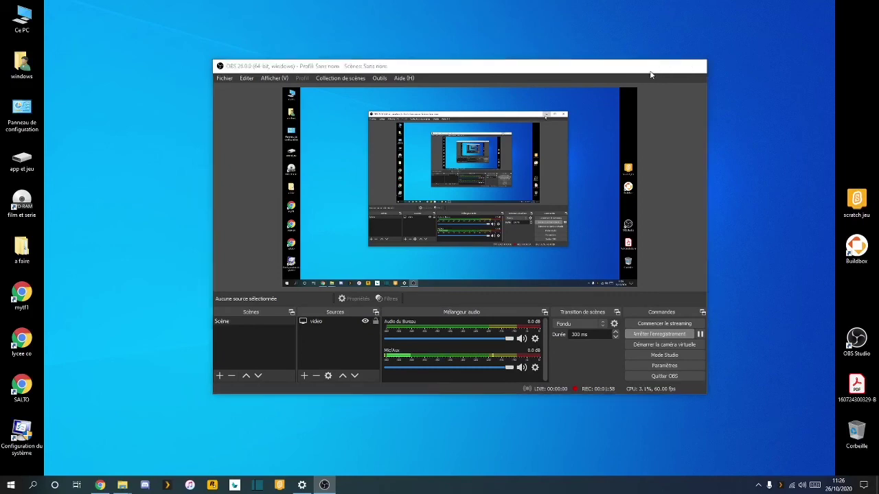
left_click(653, 67)
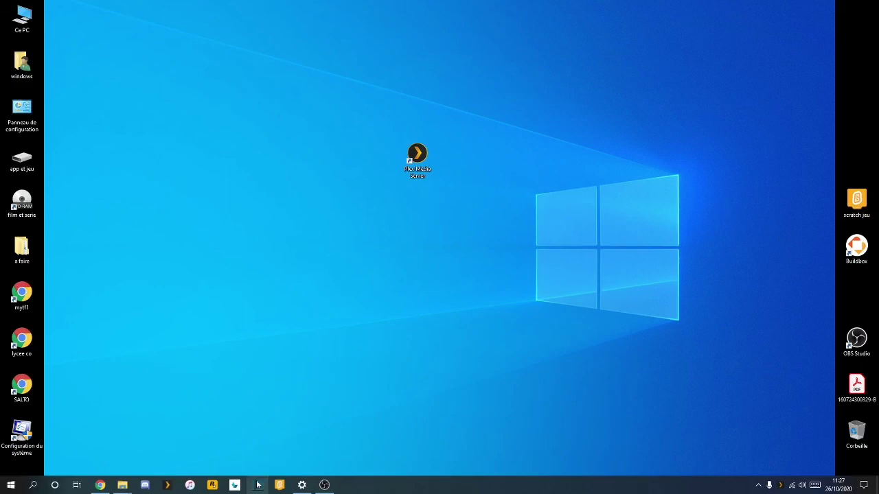
left_click_drag(415, 169, 414, 214)
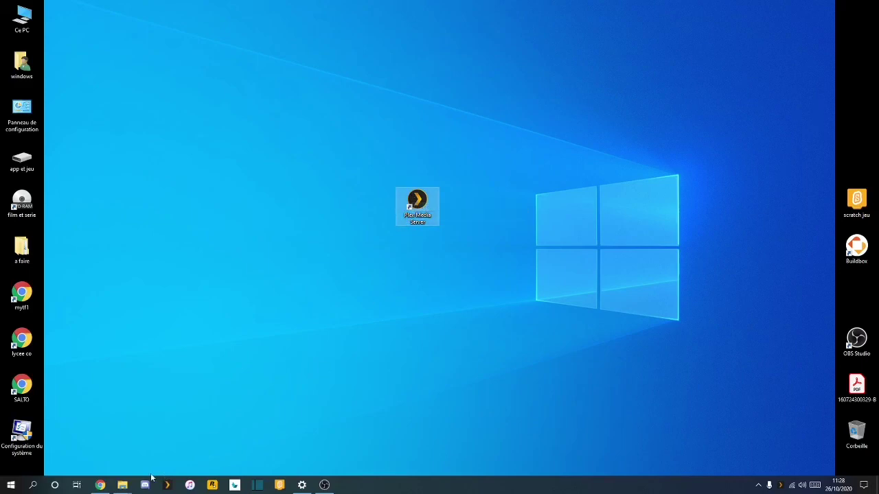
left_click_drag(416, 210, 401, 200)
left_click(324, 485)
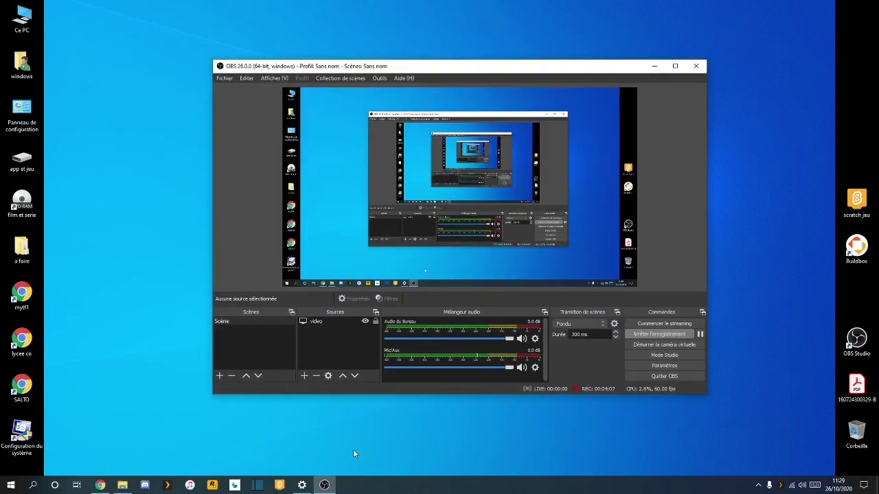
left_click(655, 66)
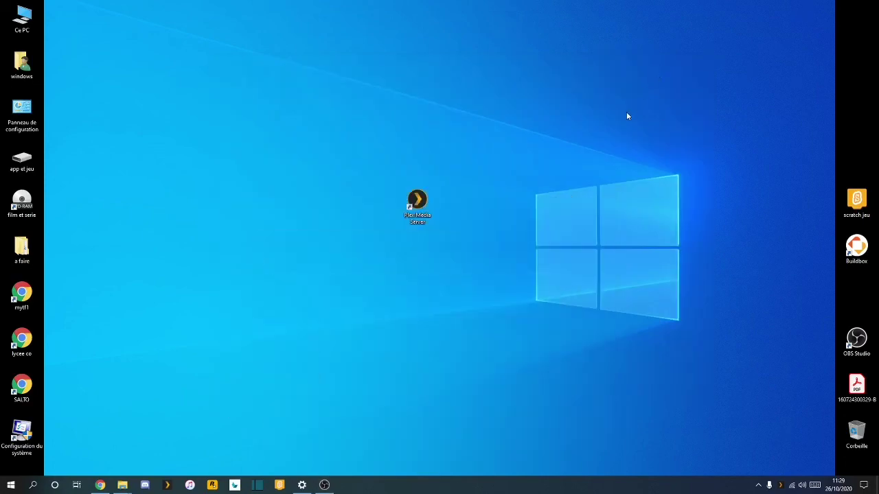
left_click(324, 485)
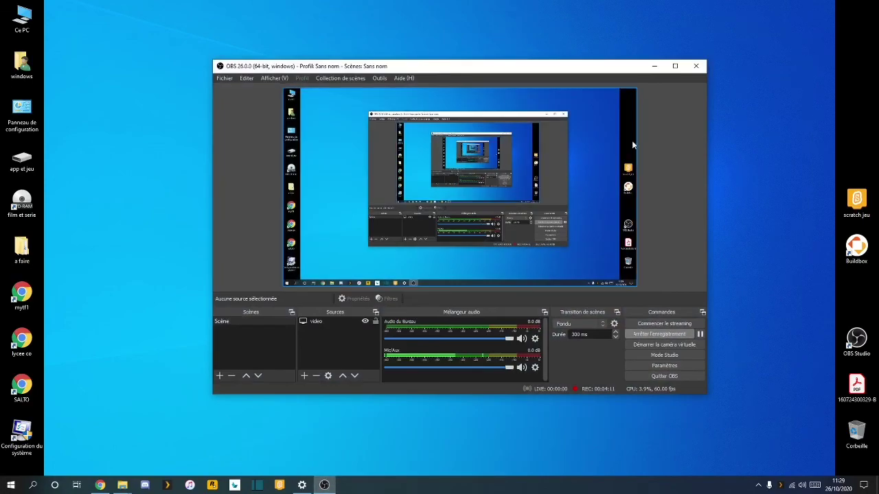
left_click(655, 66)
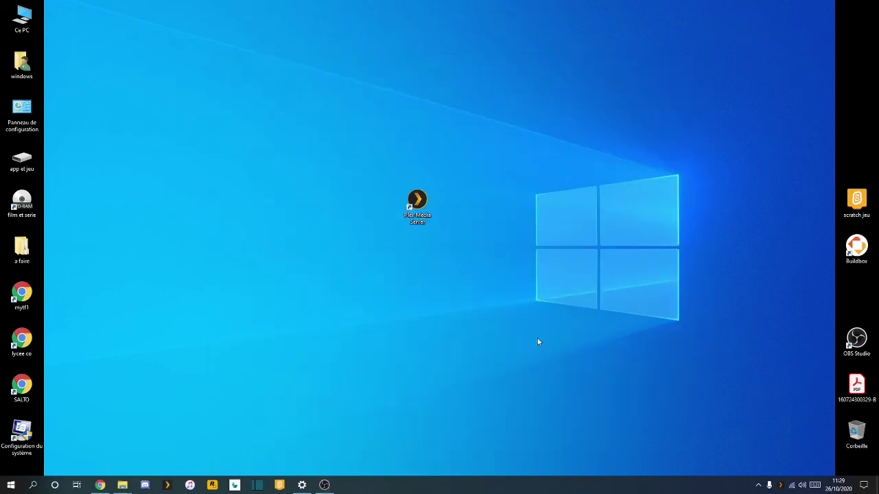
Open the Plex web interface from the running Plex Media Server, close the duplicate Plex tab and return to the main navigation list
right_click(780, 484)
left_click(782, 399)
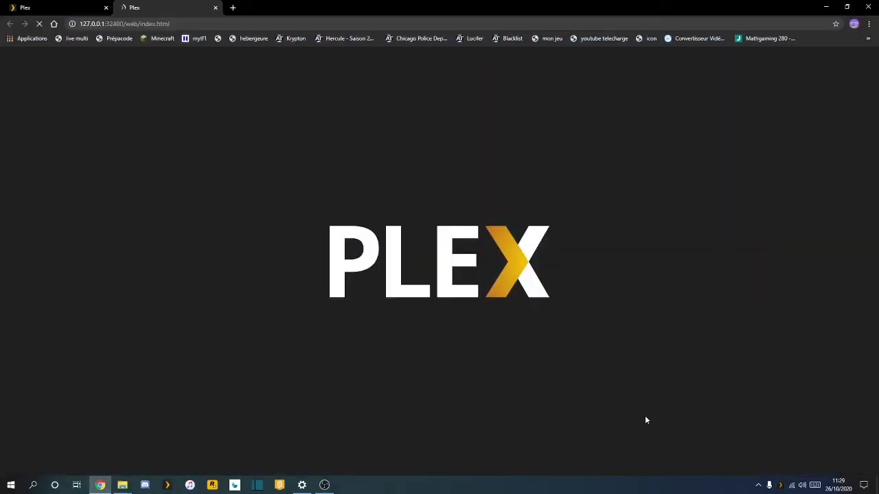
left_click(215, 7)
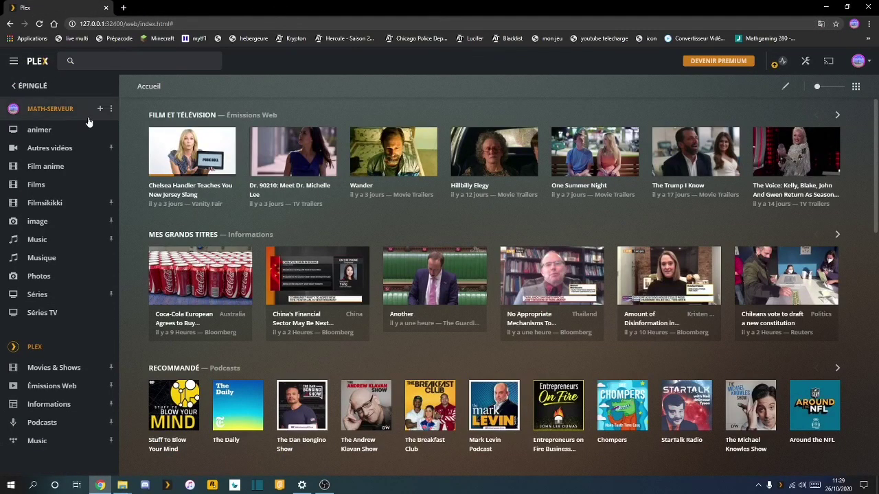
left_click(30, 86)
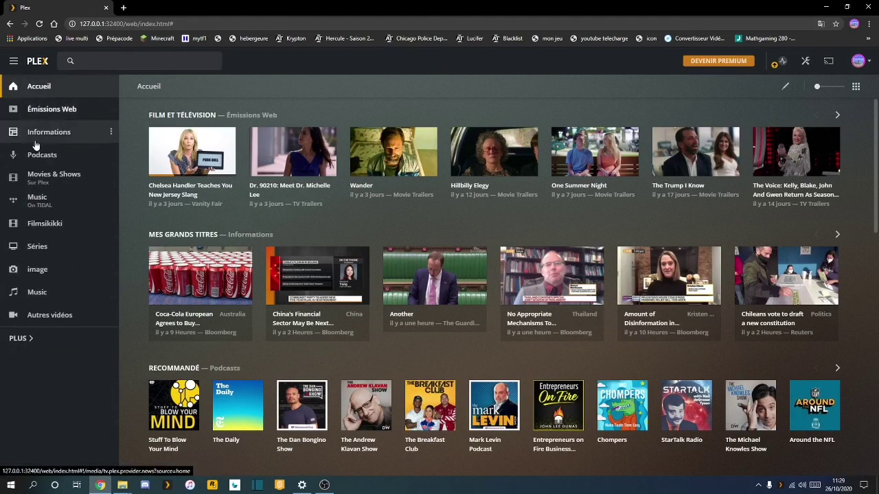
Open the Plex settings and select the math-serveur server to show its general settings
left_click(803, 63)
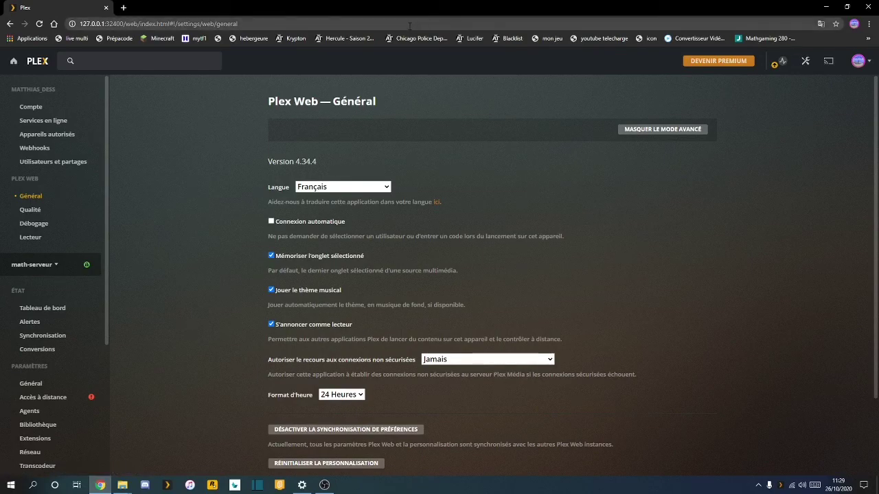
left_click_drag(334, 445, 337, 472)
left_click(327, 485)
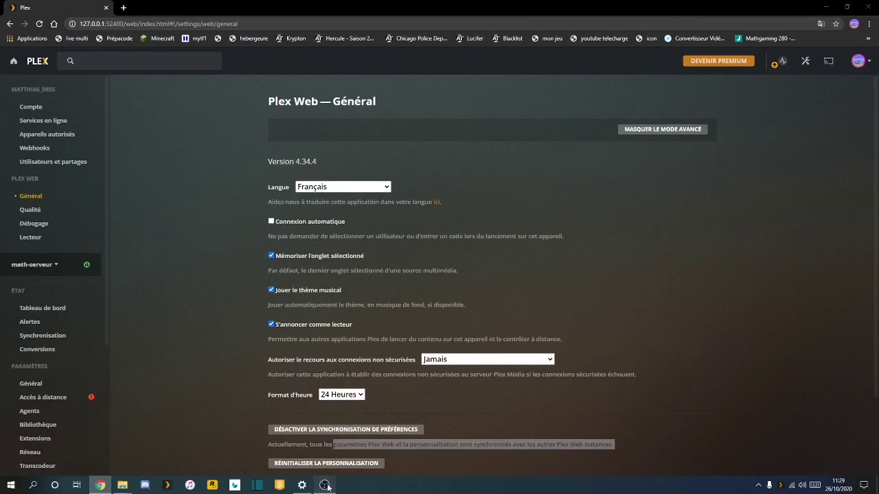
left_click(215, 445)
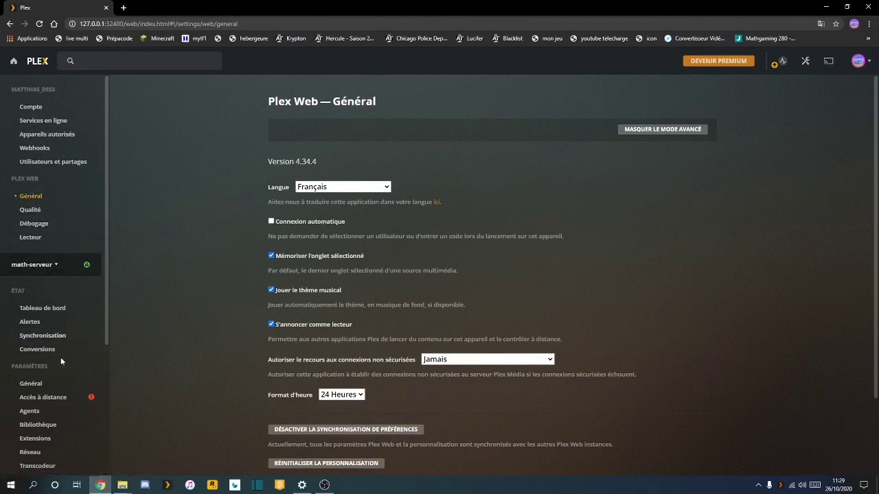
left_click(48, 267)
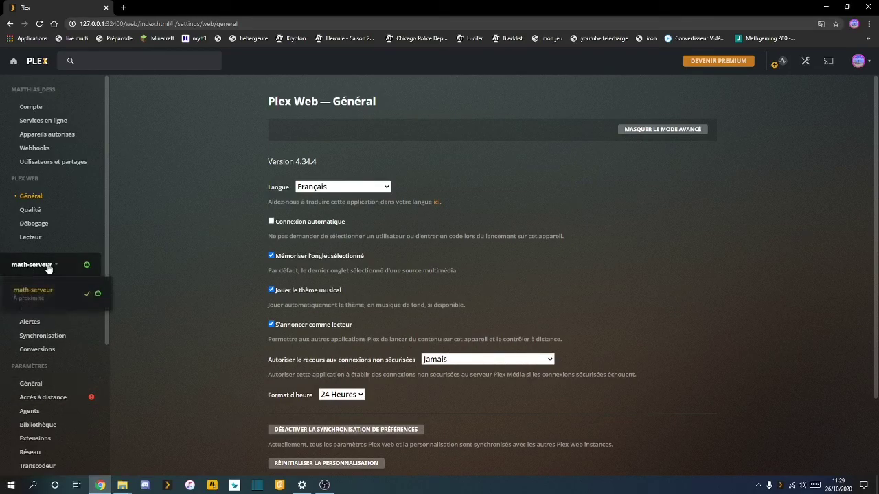
left_click(41, 290)
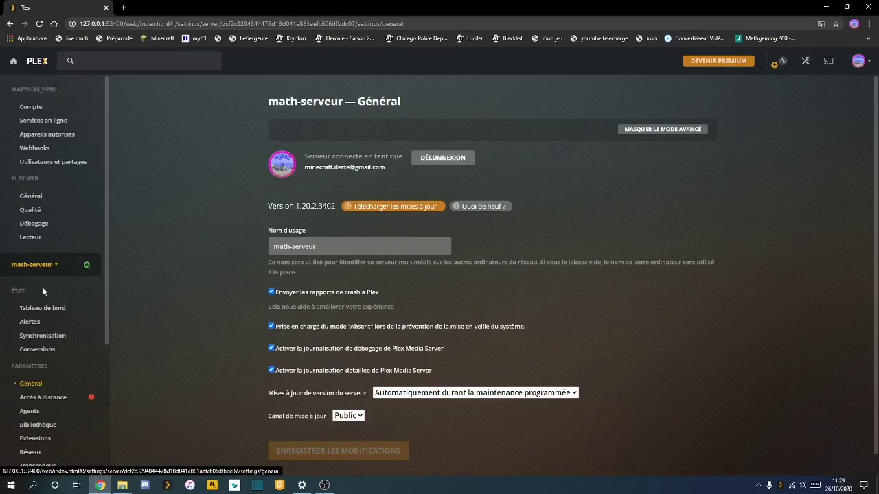
scroll(17, 371, "down", 2)
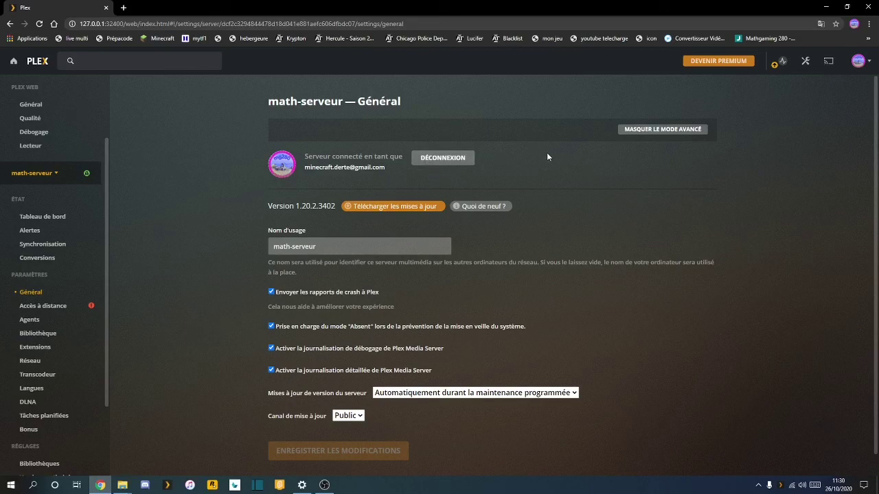
Hide and show the advanced settings again, and look at the server's display name field
left_click(648, 129)
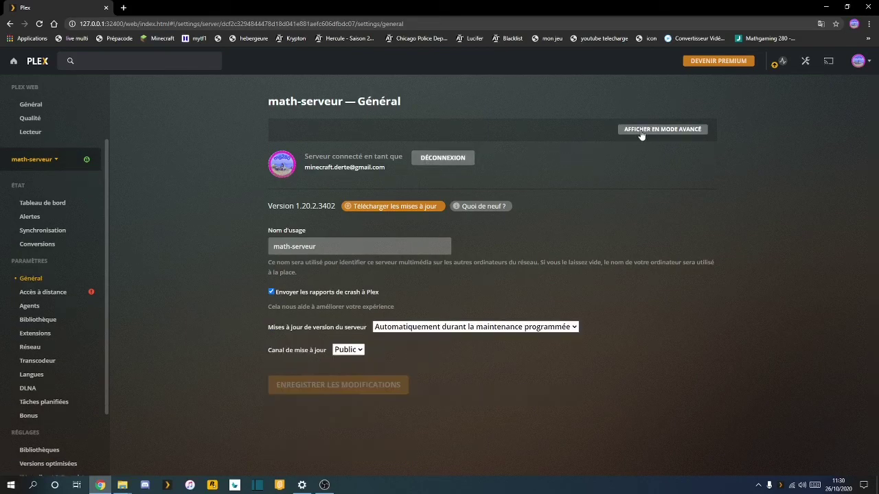
left_click(652, 132)
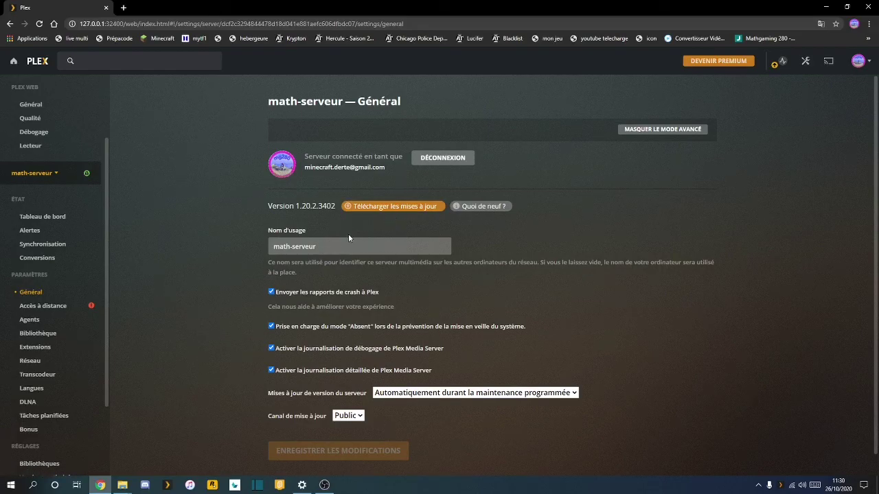
left_click_drag(340, 241, 299, 247)
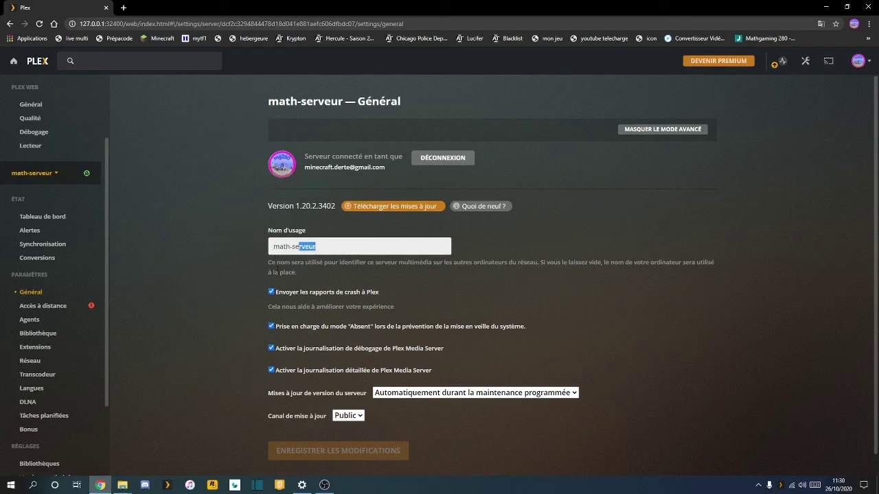
left_click(245, 280)
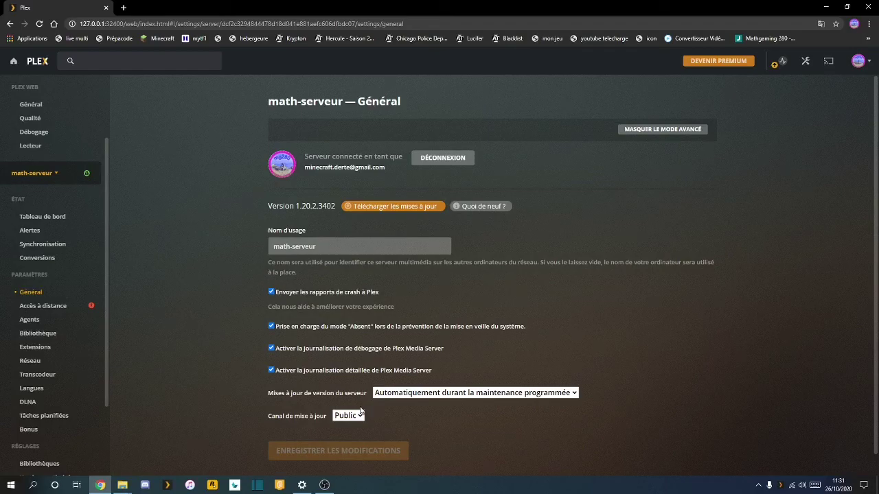
Examine the debug and verbose logging options and the choices for server version updates and update channel
left_click(350, 374)
left_click(395, 376)
left_click(278, 351)
left_click(287, 347)
left_click(397, 396)
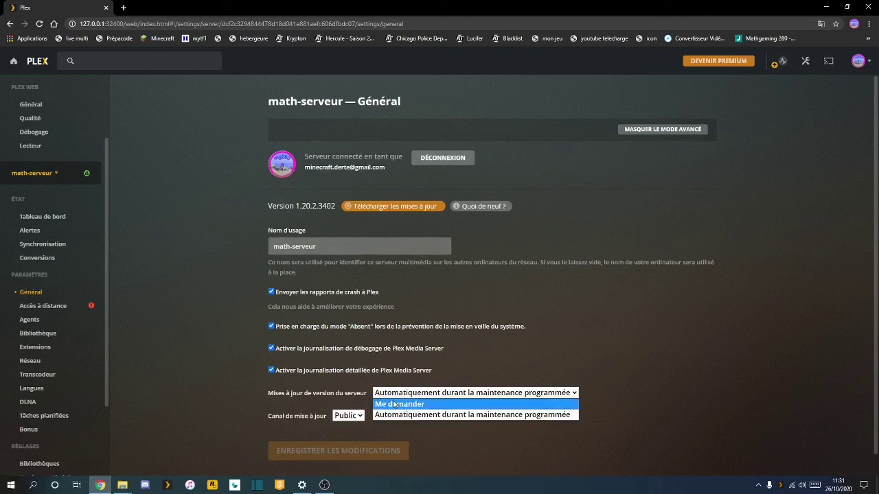
left_click(249, 403)
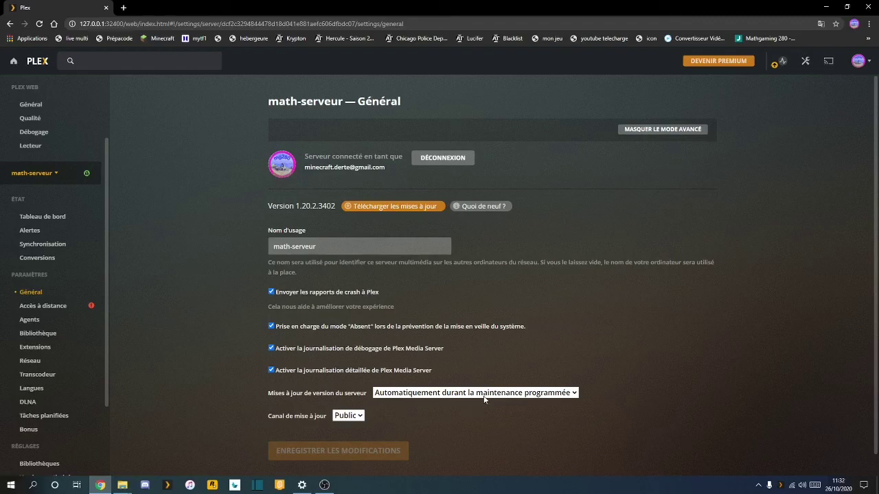
scroll(484, 400, "down", 1)
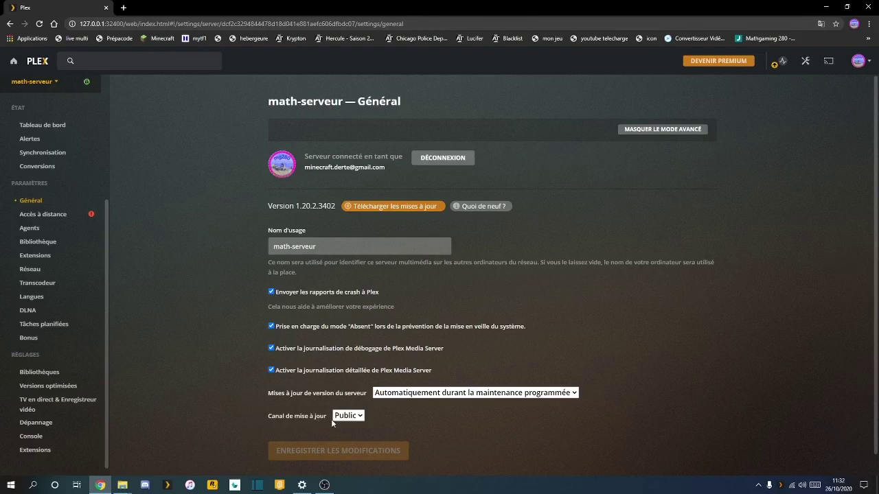
left_click(347, 418)
left_click(258, 422)
scroll(225, 305, "down", 1)
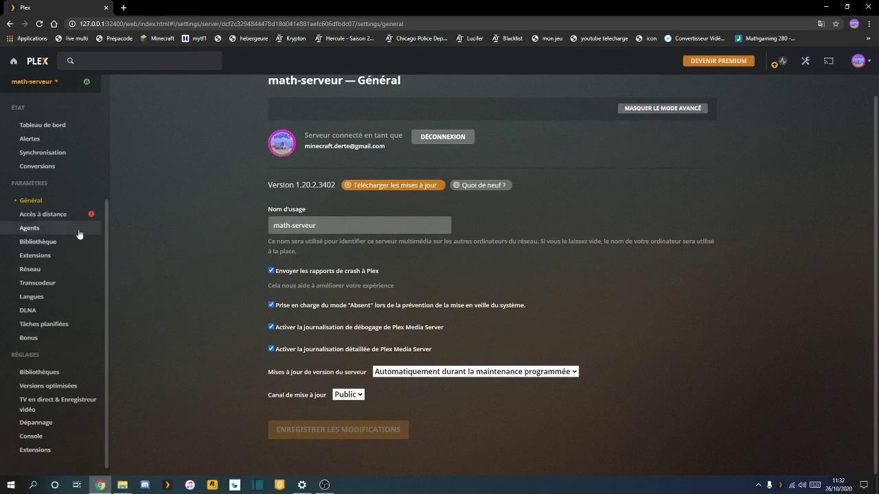
Enable remote access for the math-serveur server and disable it again
left_click(61, 216)
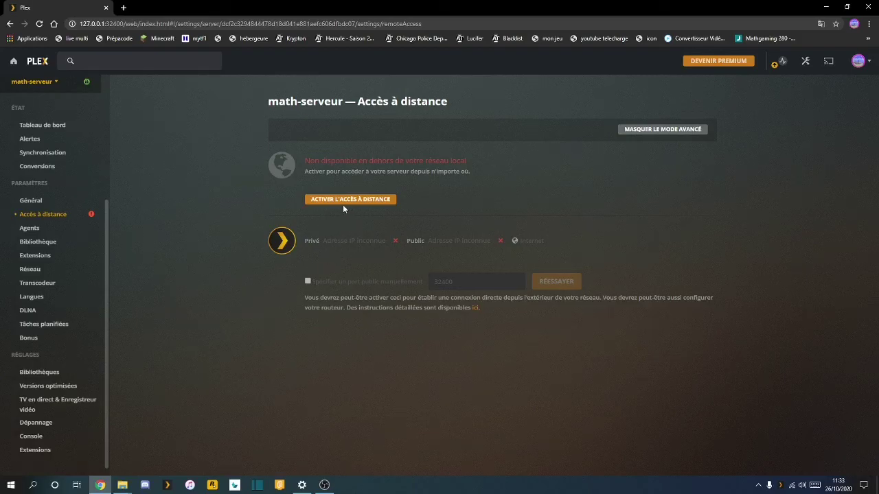
left_click(386, 201)
left_click(349, 200)
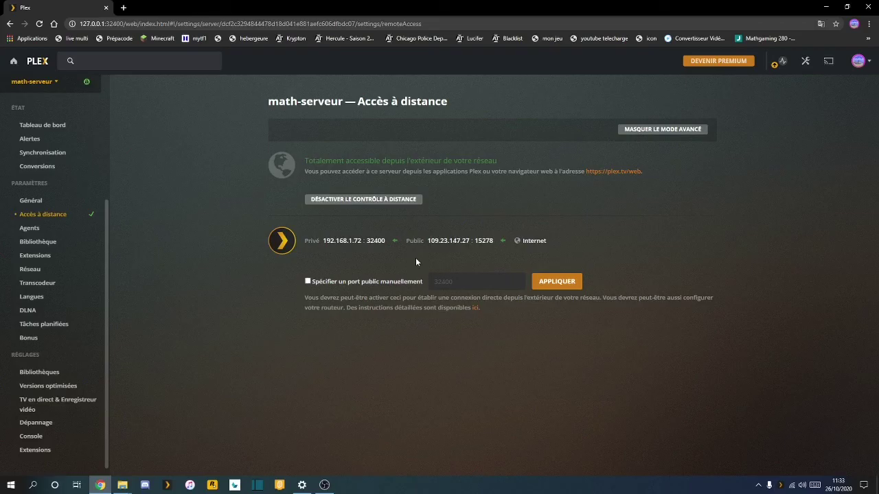
left_click(363, 200)
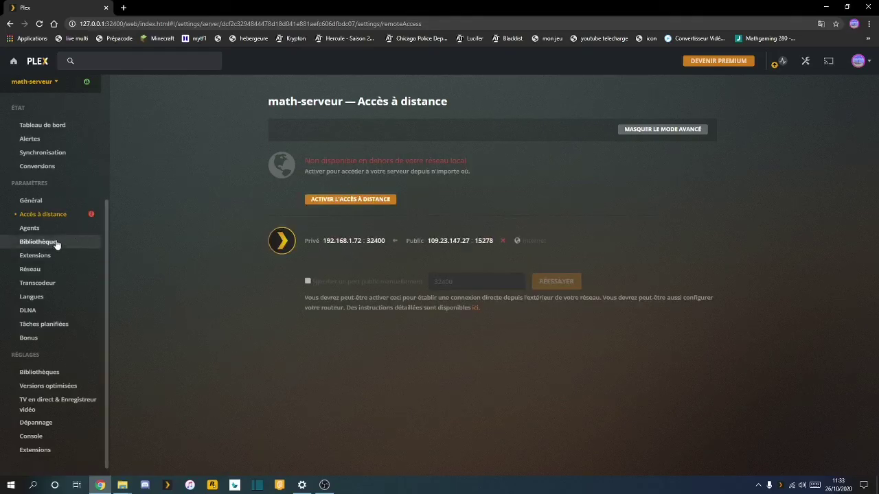
View the server's Agents settings and browse the Musique and Séries TV libraries from the home page
left_click(34, 228)
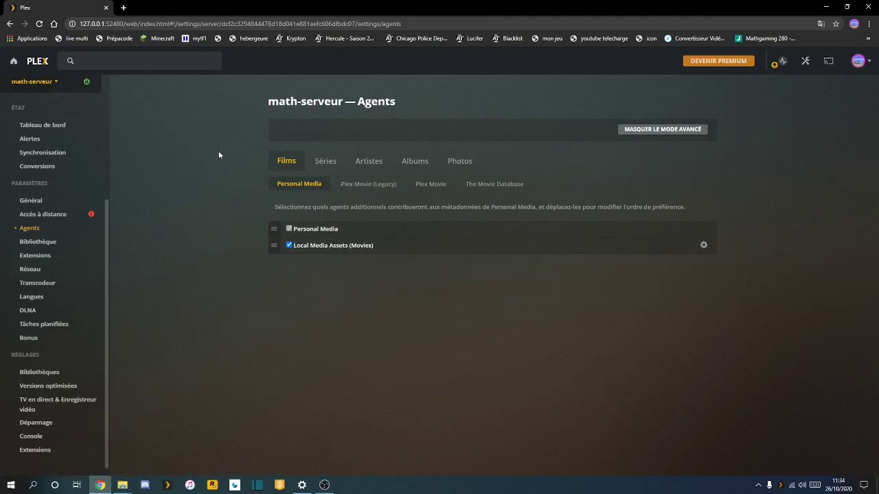
left_click(37, 61)
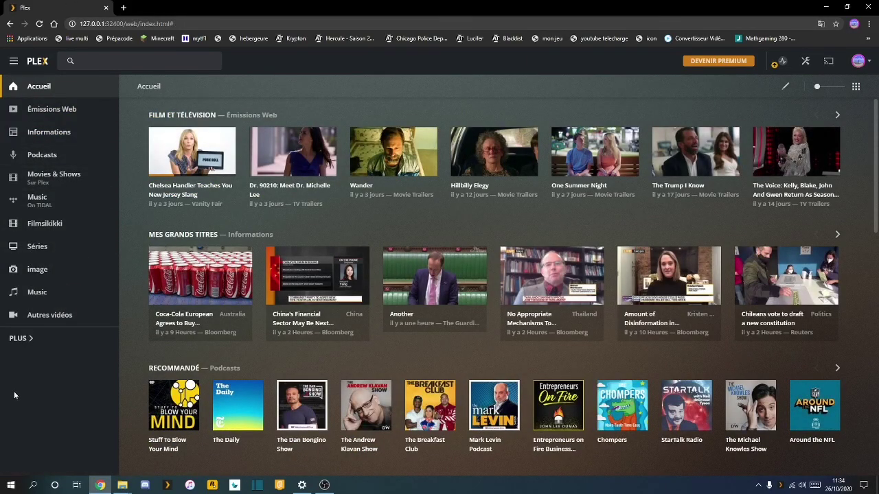
left_click(19, 338)
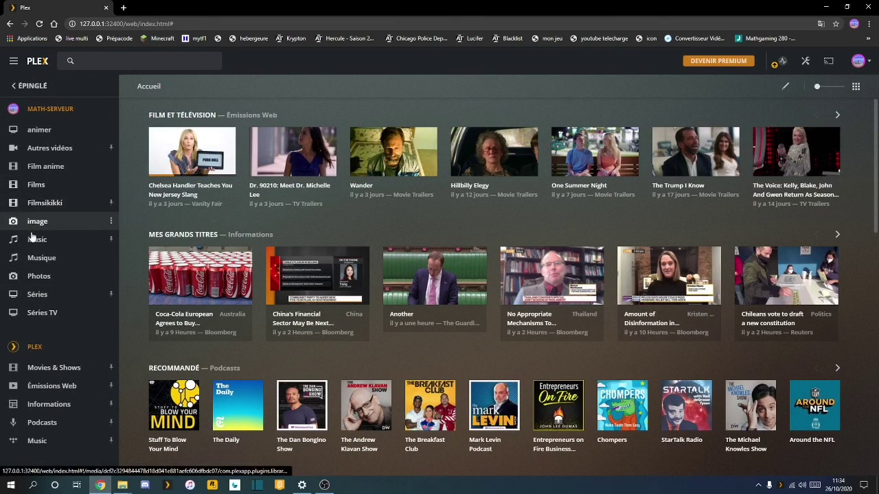
left_click(55, 265)
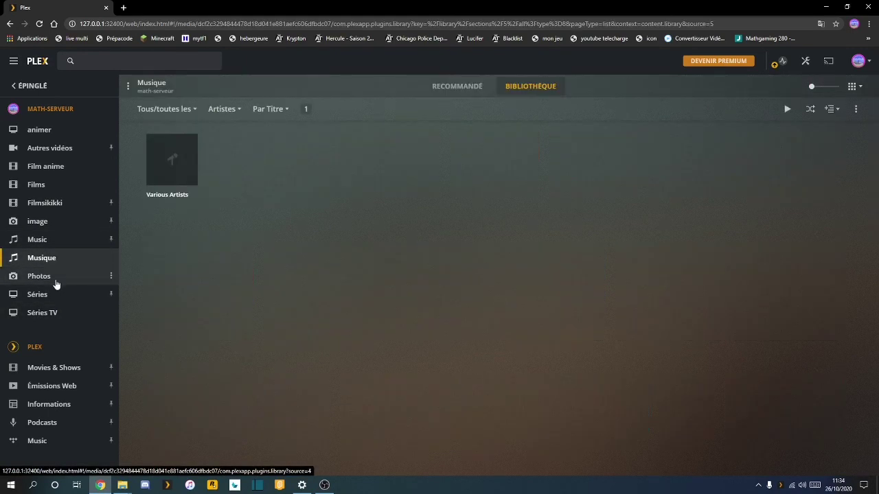
left_click(39, 317)
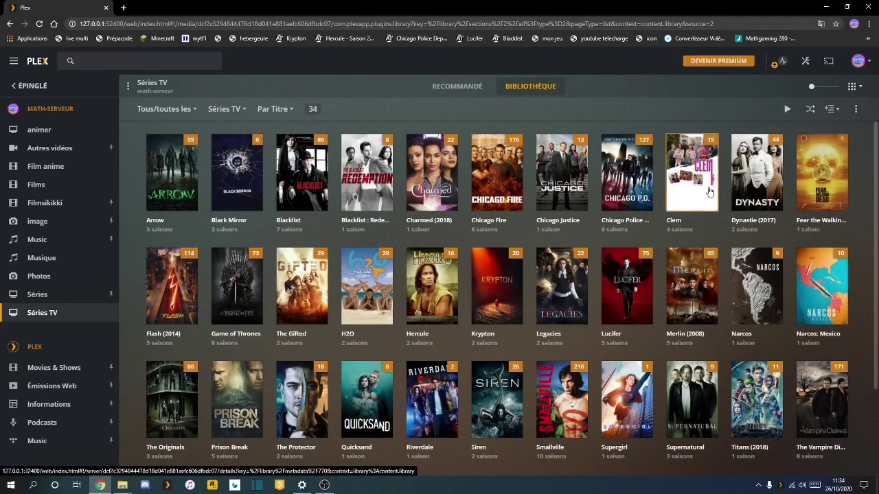
View the server's film agents for Plex Movie (Legacy), Plex Movie and The Movie Database in the Agents settings
left_click(805, 60)
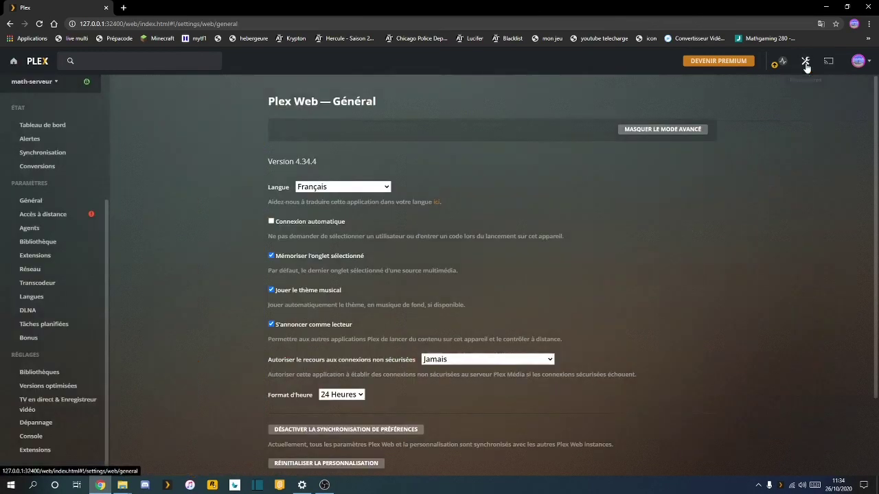
left_click(35, 228)
left_click(369, 184)
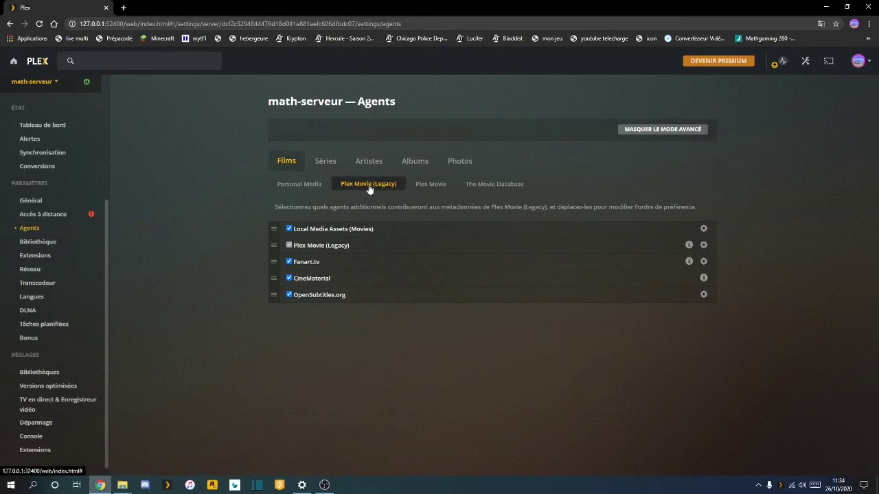
left_click(445, 184)
left_click(483, 188)
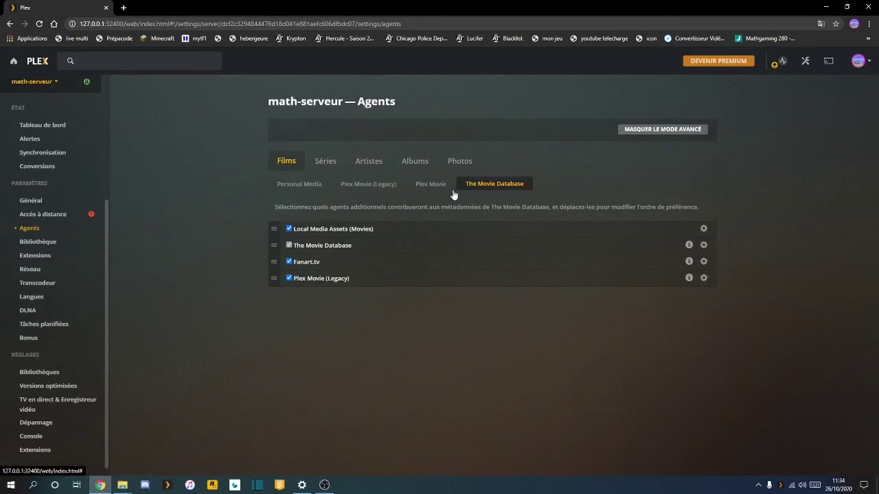
View the Séries agents, covering Personal Media Shows, TheTVDB and The Movie Database
left_click(326, 165)
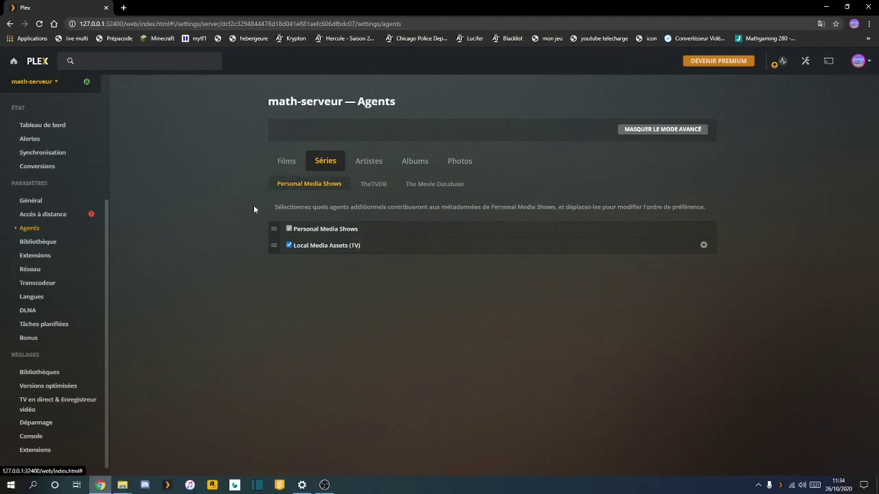
left_click(380, 187)
left_click(414, 187)
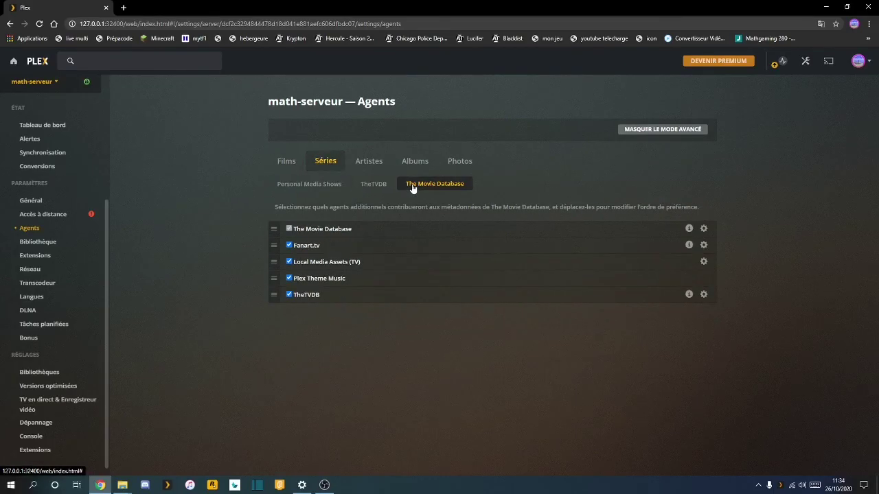
Go back to the Films agents and compare the Plex Movie (Legacy), Plex Movie, The Movie Database and Personal Media sources
left_click(281, 165)
left_click(367, 184)
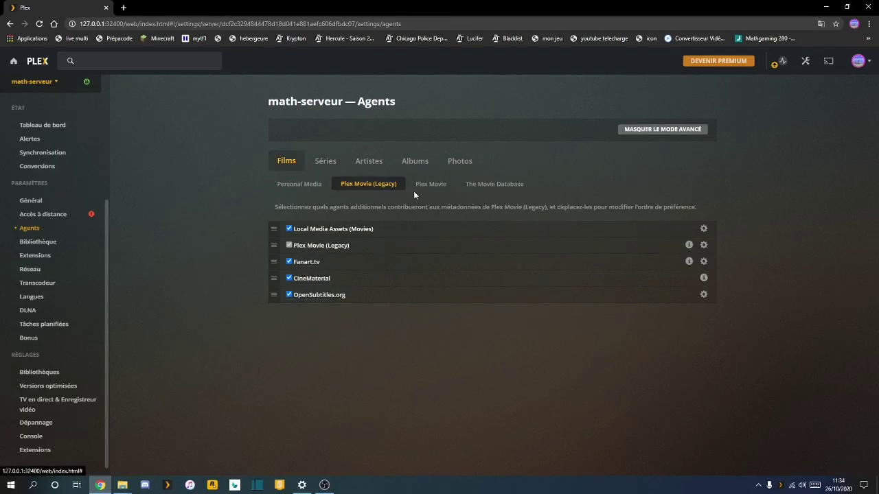
left_click(427, 184)
left_click(478, 193)
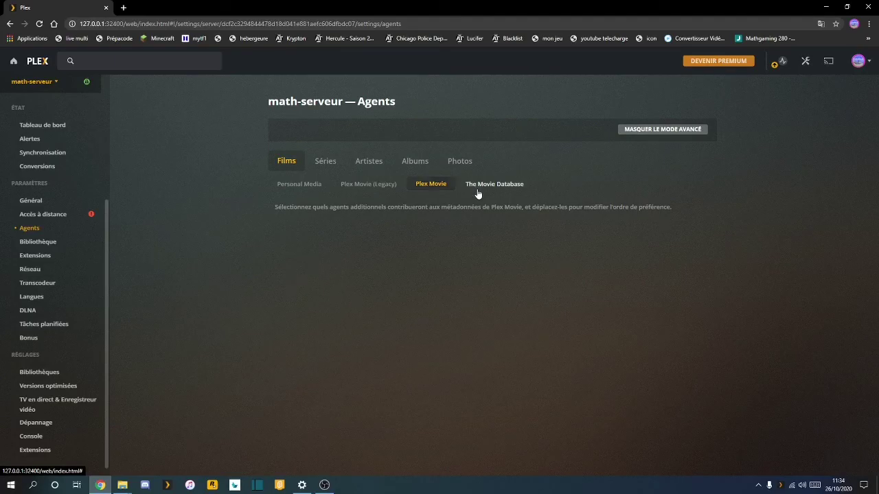
left_click(388, 187)
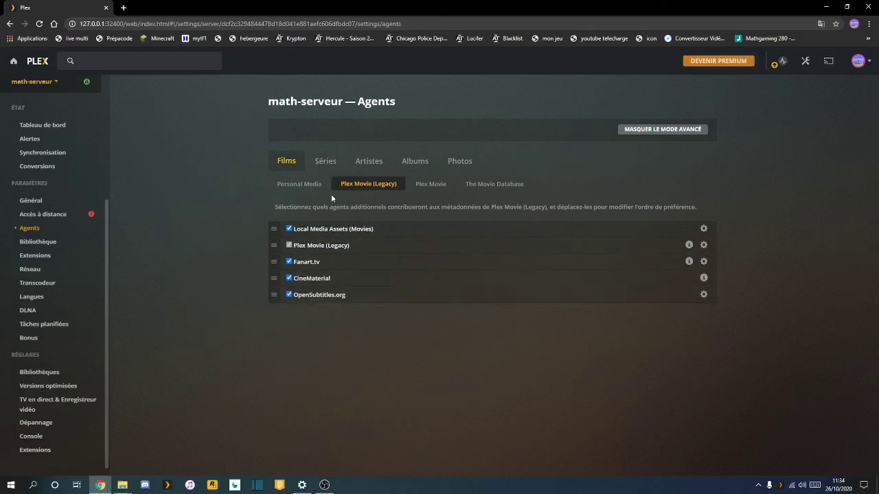
left_click(320, 180)
Review the Séries agents again, examining the additional sources listed for TheTVDB and The Movie Database
left_click(325, 163)
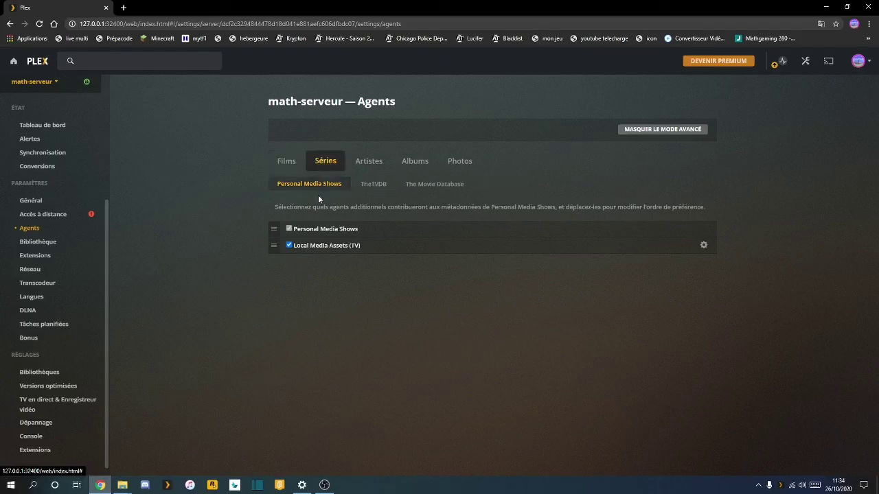
left_click(372, 184)
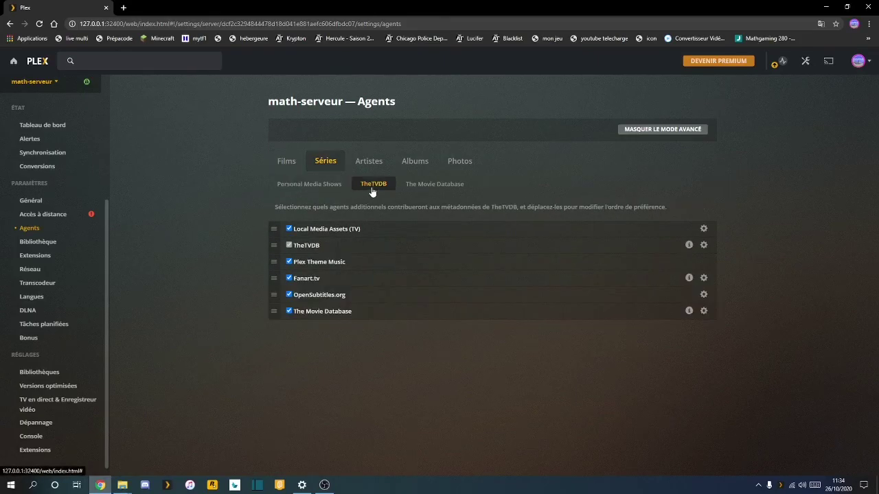
left_click(424, 191)
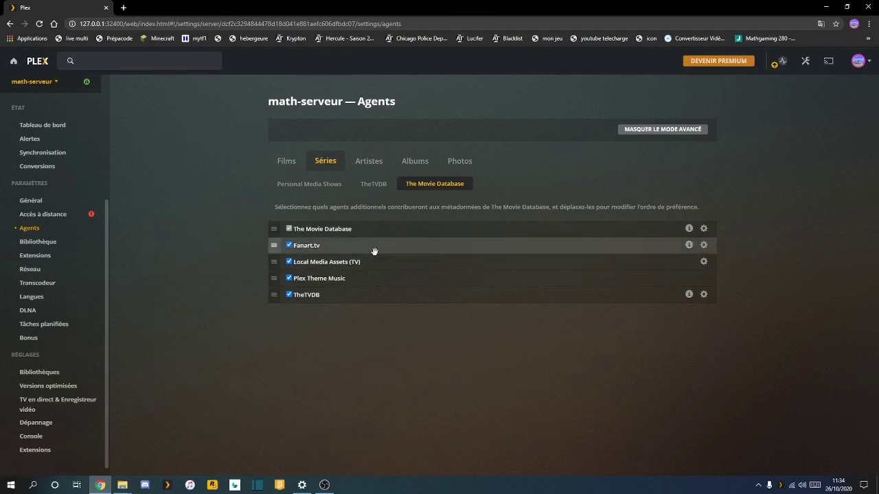
View the agents for Artistes and Albums, including Last.fm, and those for Photos
left_click(378, 162)
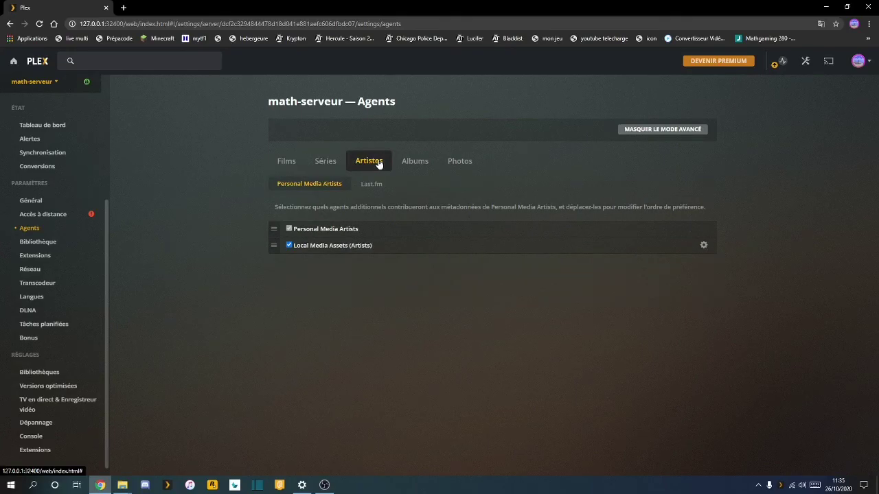
left_click(372, 183)
left_click(411, 162)
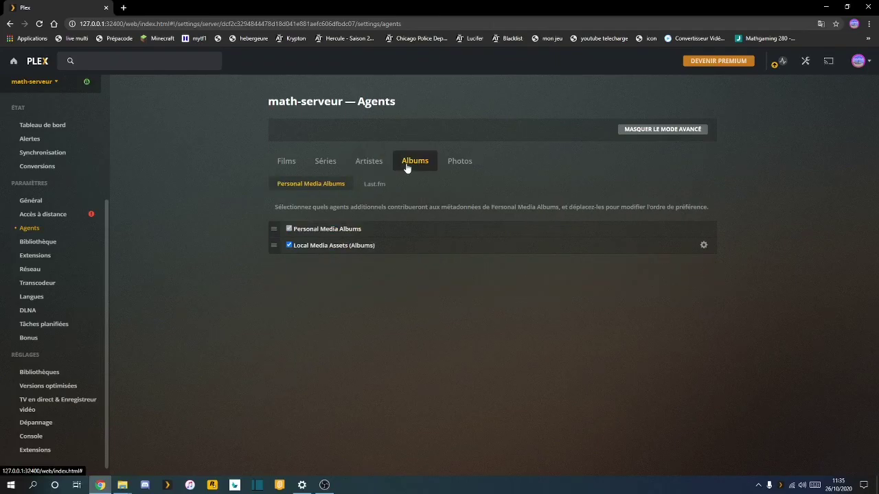
left_click(390, 186)
left_click(461, 163)
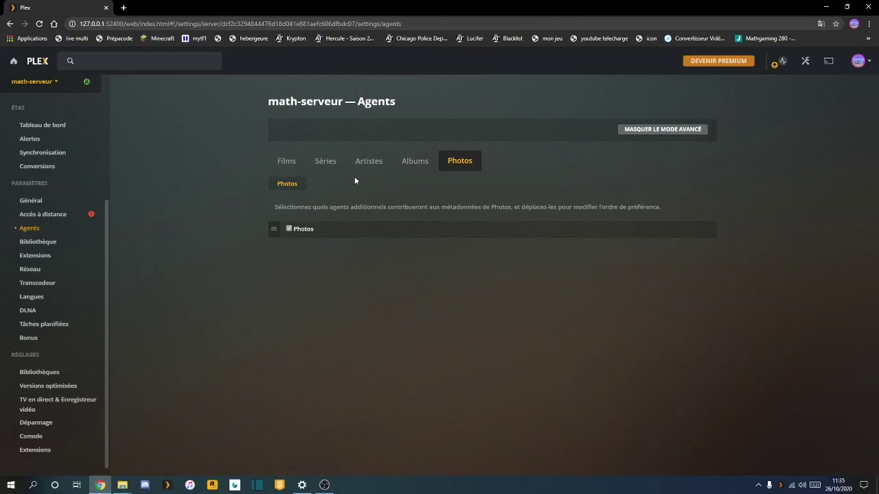
Go back through the Albums, Artistes and Séries agents to the Films agents
left_click(406, 168)
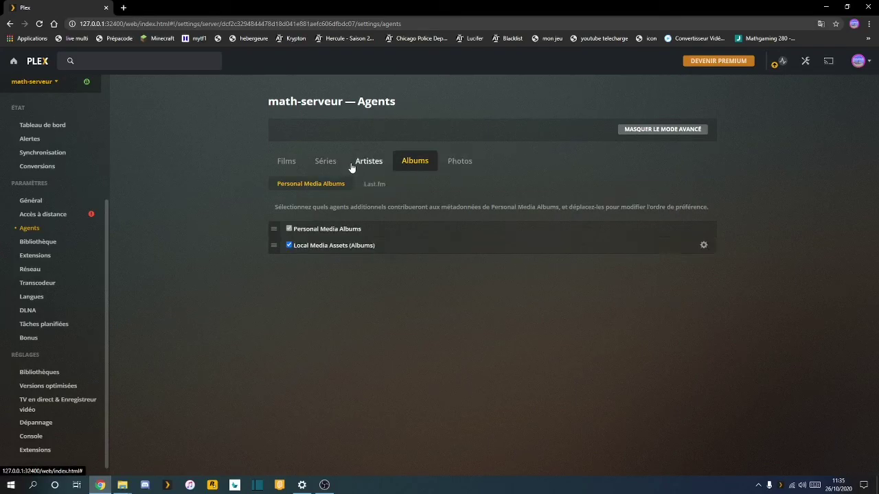
left_click(365, 168)
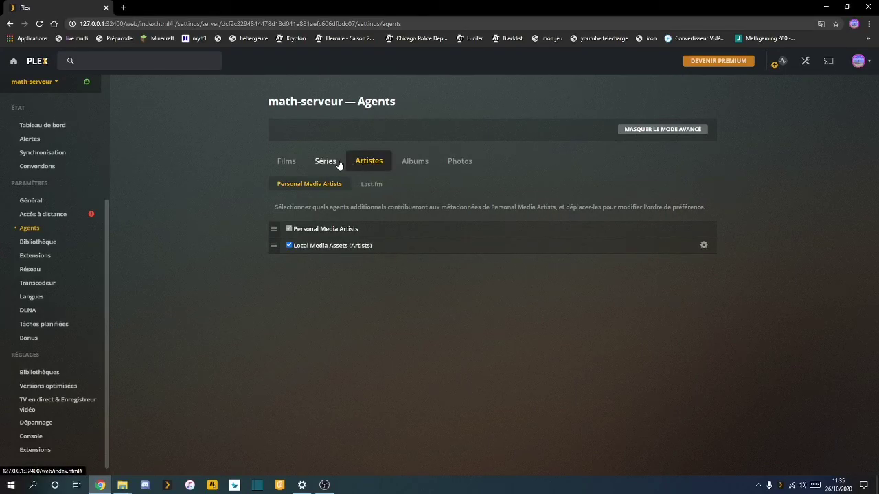
left_click(336, 163)
left_click(285, 163)
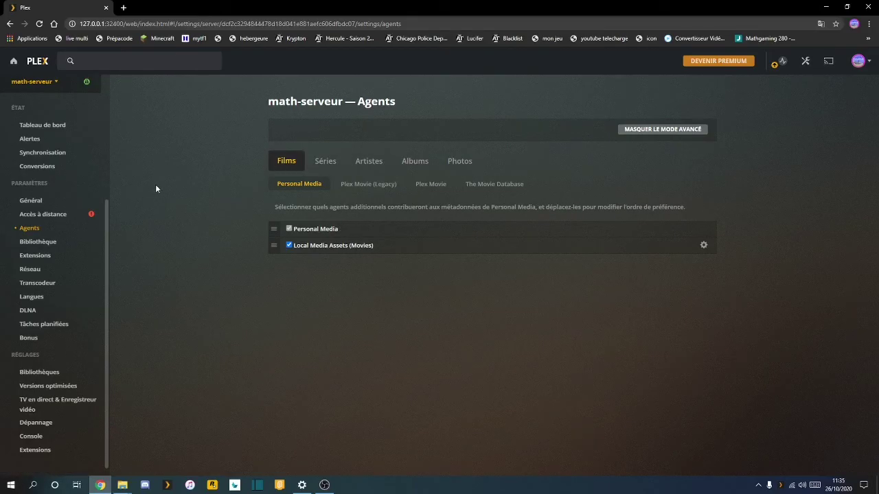
Revisit the home page and the Agents settings, and examine the scan and deletion options in the server's Bibliothèque settings
left_click(44, 63)
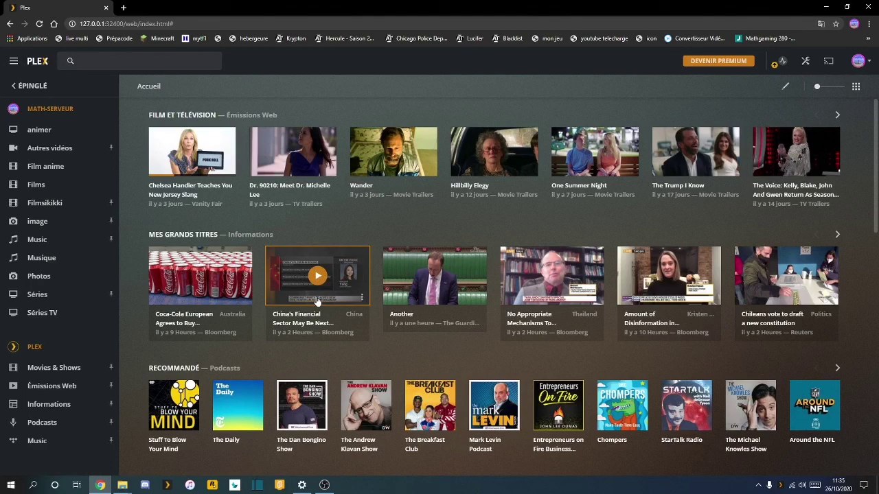
left_click(805, 61)
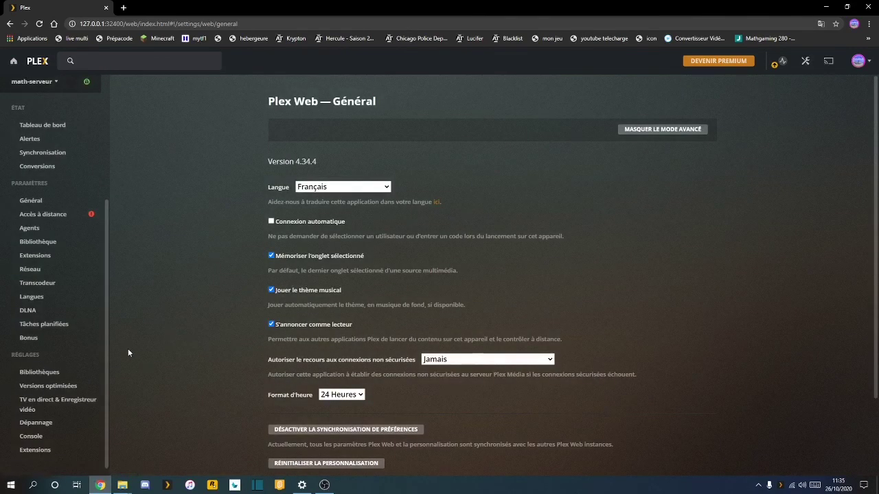
left_click(30, 228)
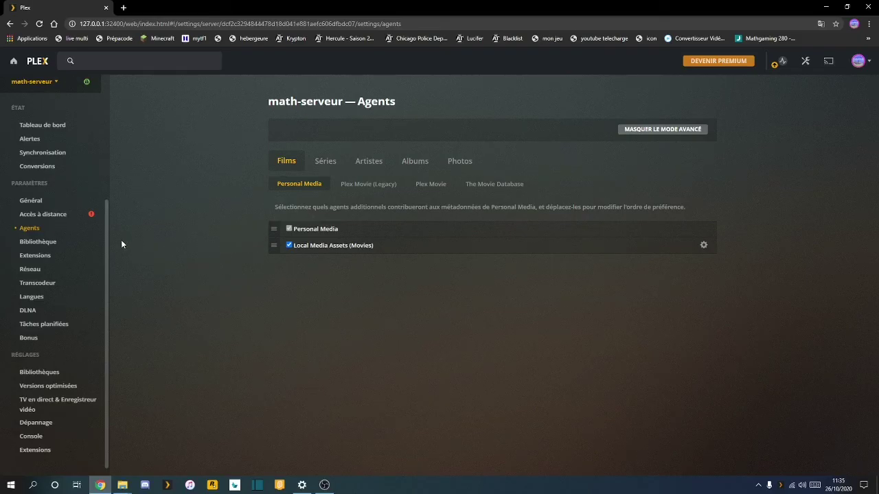
left_click(62, 243)
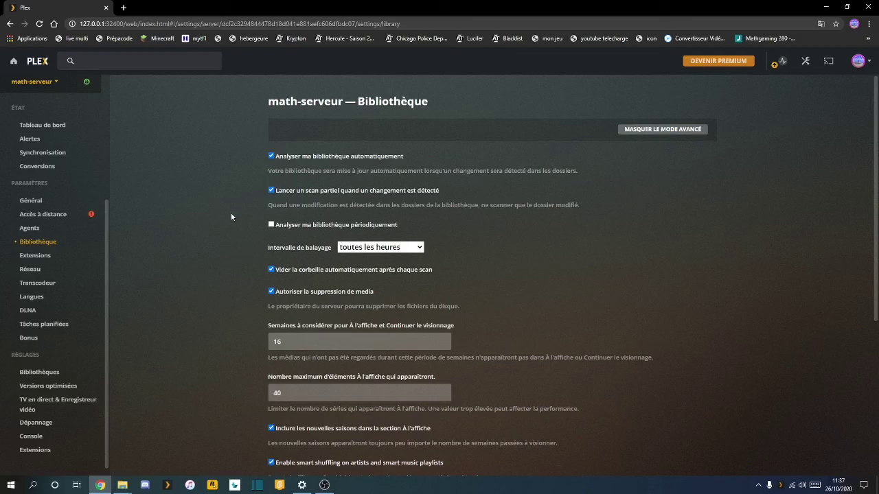
Look at the actions available for the Film anime library from the home page and return to the Bibliothèque settings
left_click(38, 61)
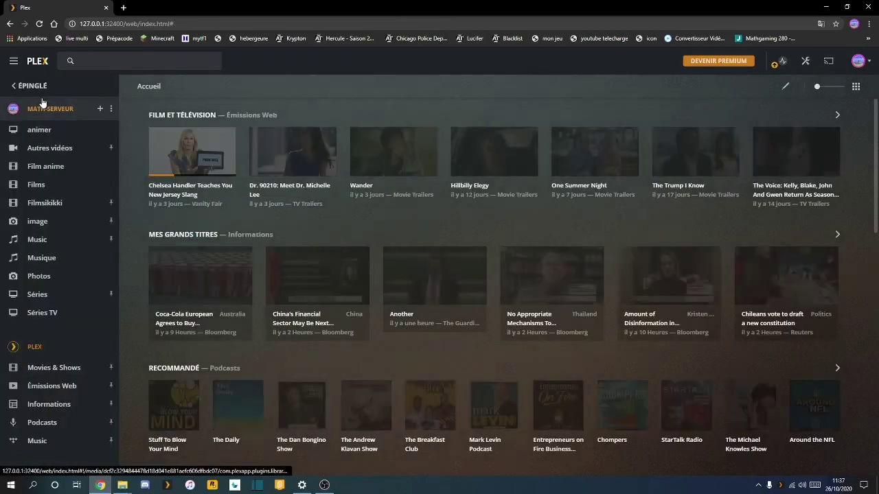
left_click(111, 166)
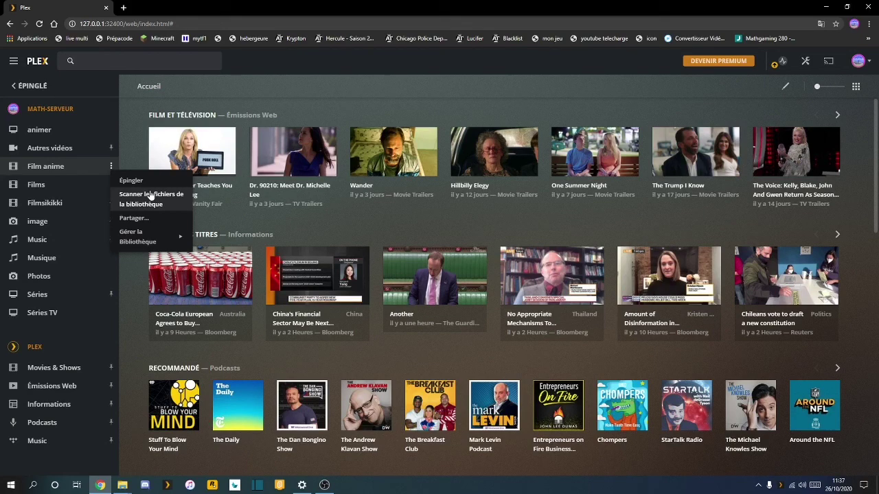
left_click(805, 61)
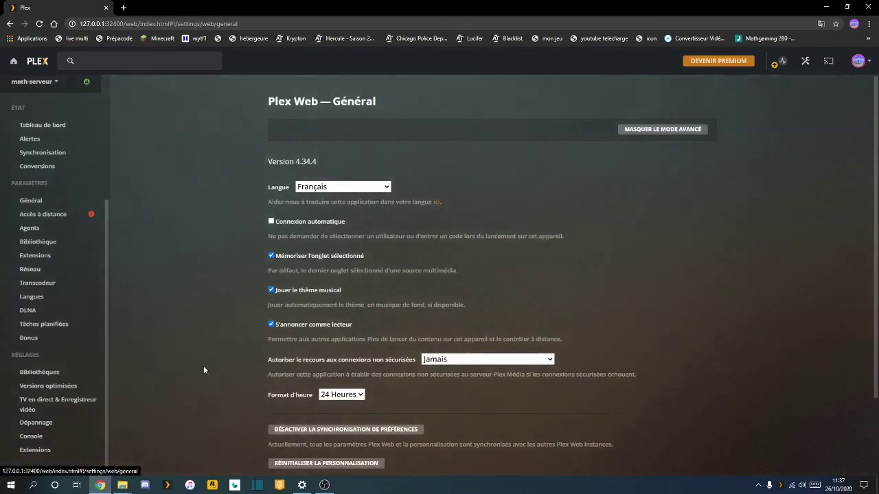
left_click(41, 242)
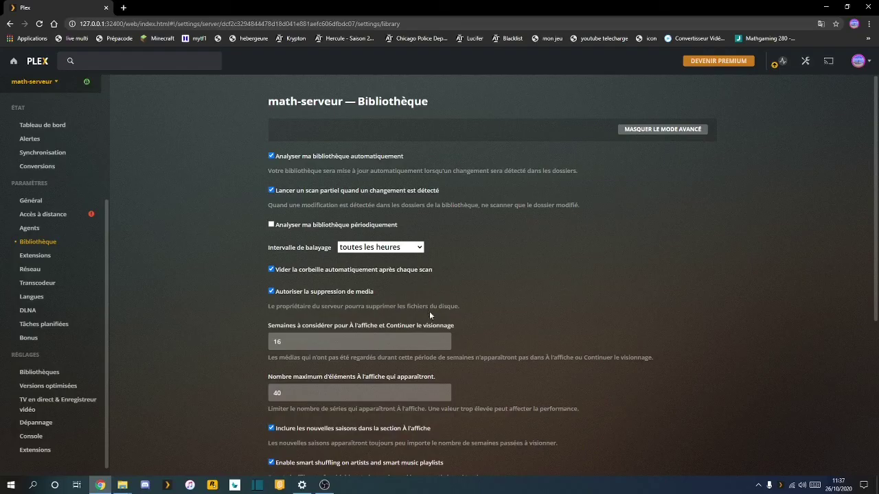
Browse the Séries TV and Films libraries of math-serveur from the home page
left_click(38, 61)
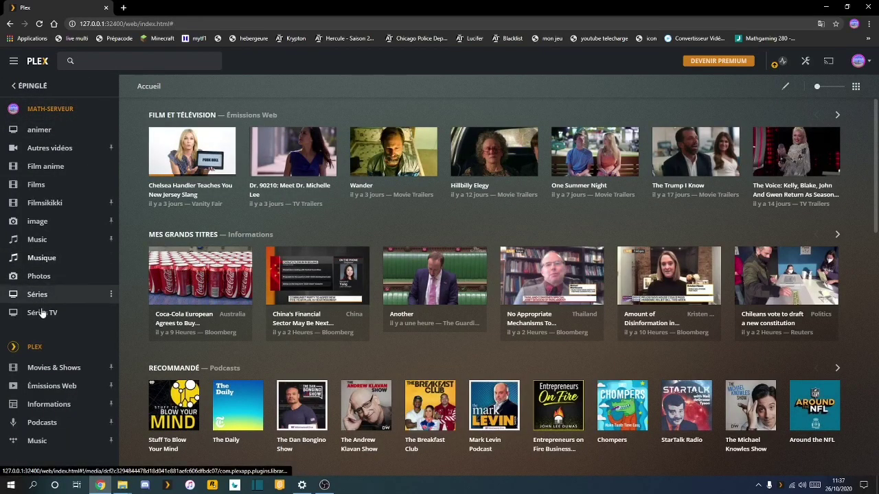
left_click(42, 313)
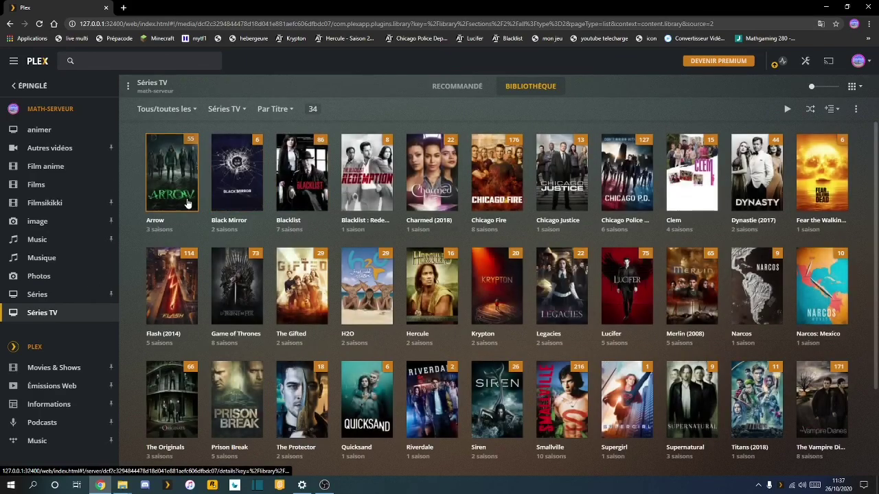
left_click(36, 184)
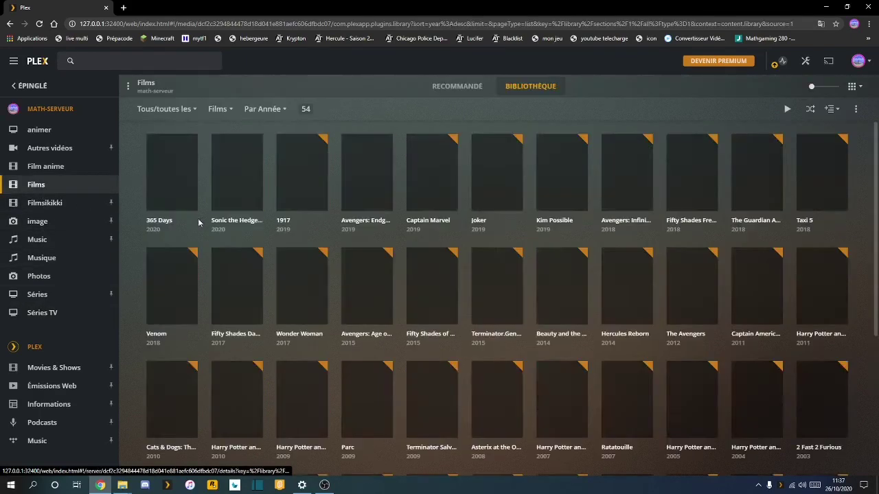
Open the film Joker, view its media details with the file deletion option, and close them
left_click(490, 191)
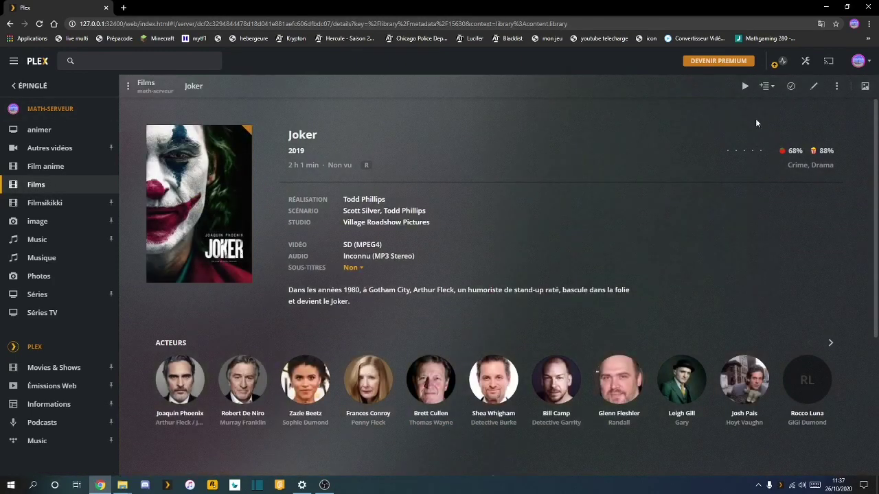
left_click(836, 86)
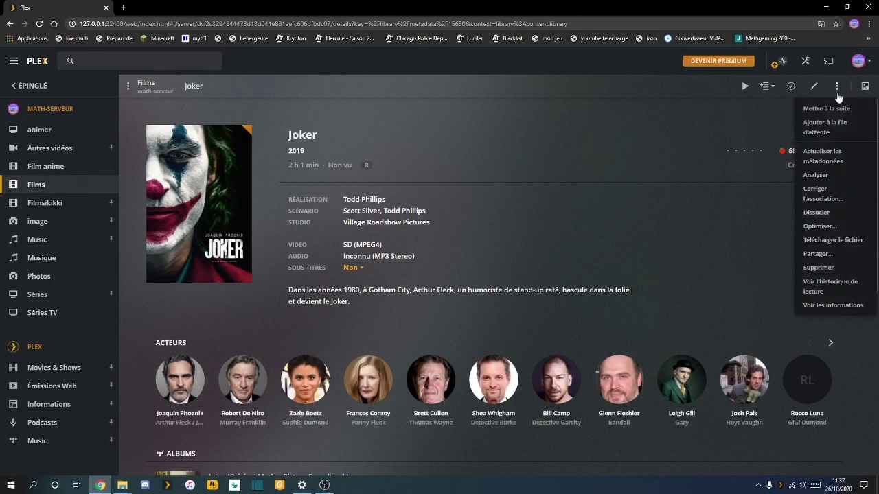
left_click(808, 304)
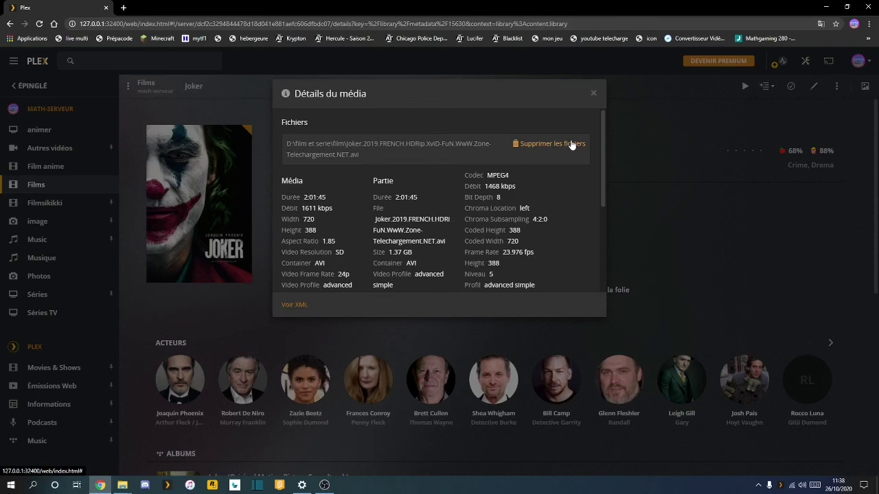
left_click(593, 93)
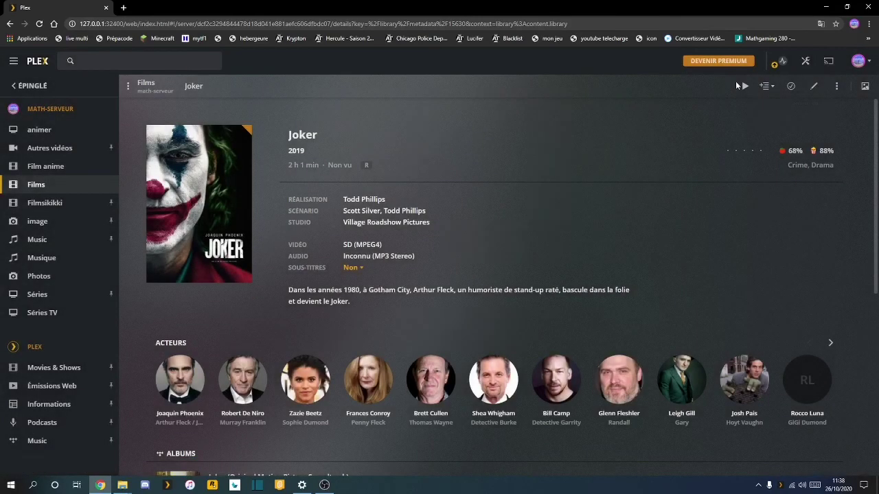
Return to the server's Bibliothèque settings and examine the display, scanner priority, thumbnail and audio analysis options
left_click(805, 61)
left_click(29, 228)
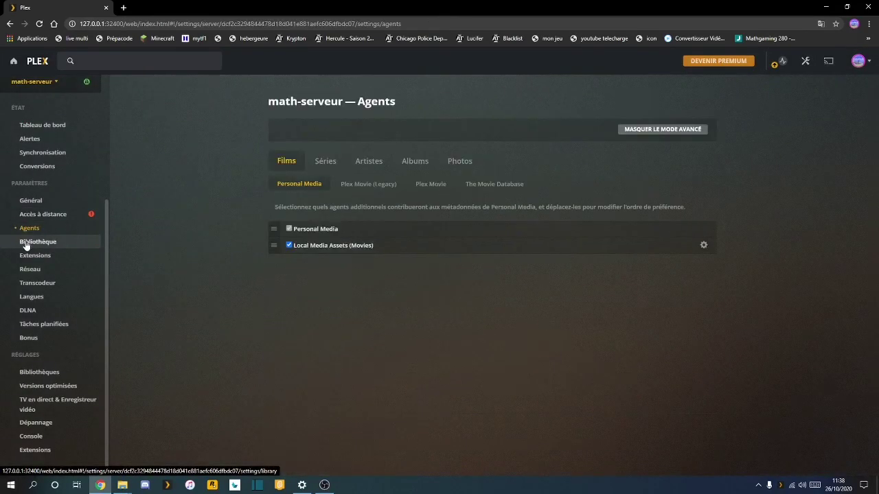
left_click(25, 244)
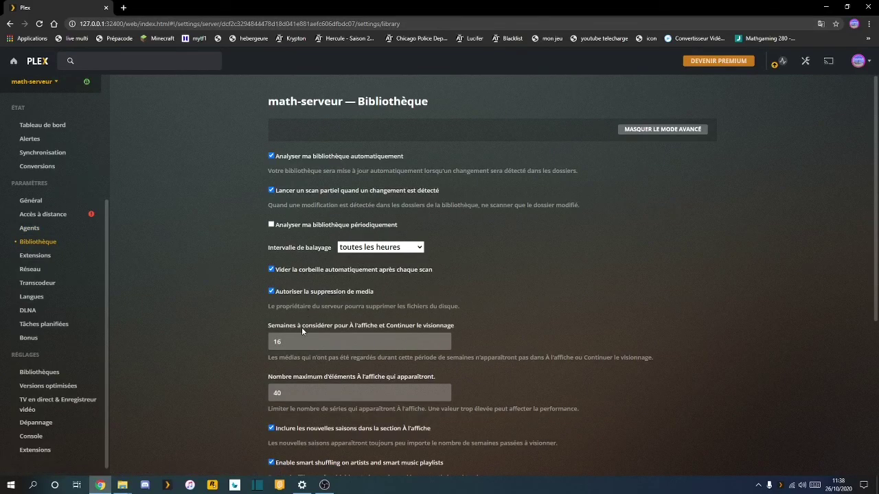
scroll(357, 329, "down", 1)
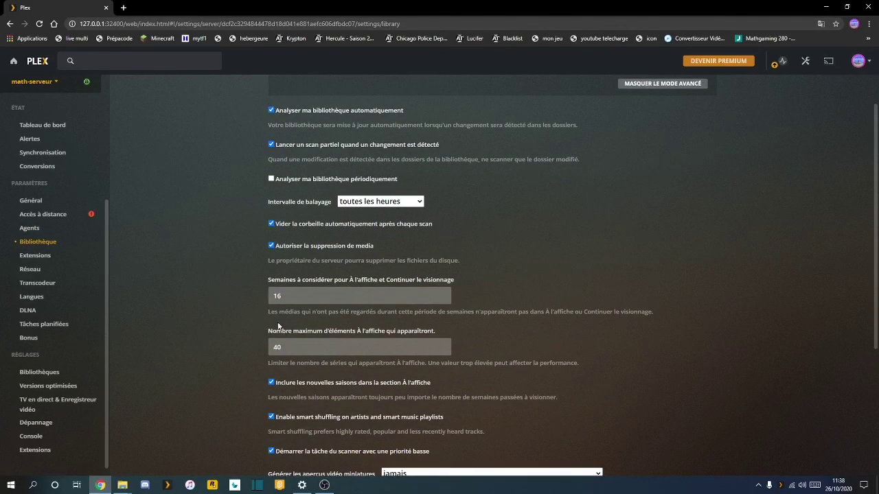
scroll(278, 330, "down", 1)
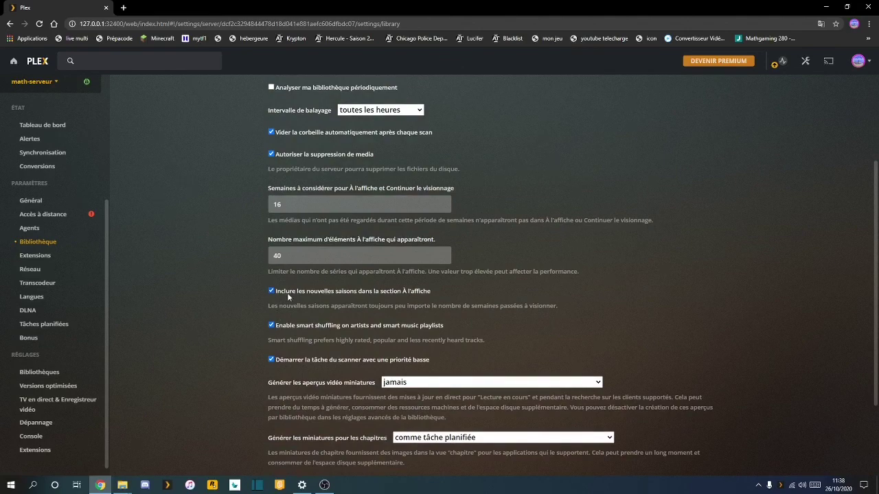
scroll(287, 293, "down", 2)
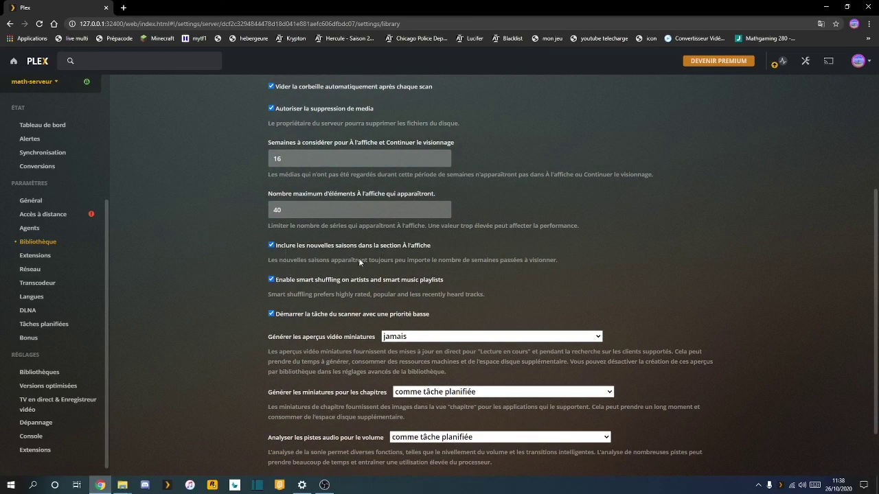
scroll(323, 268, "down", 2)
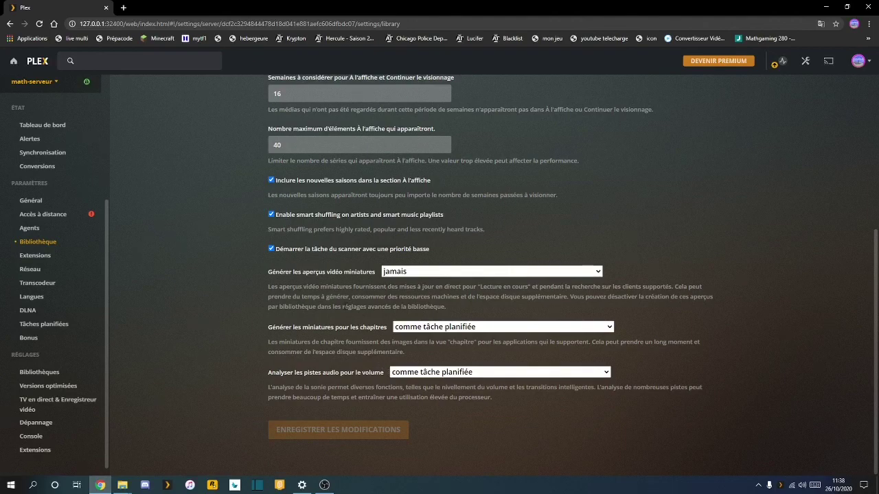
scroll(343, 305, "up", 4)
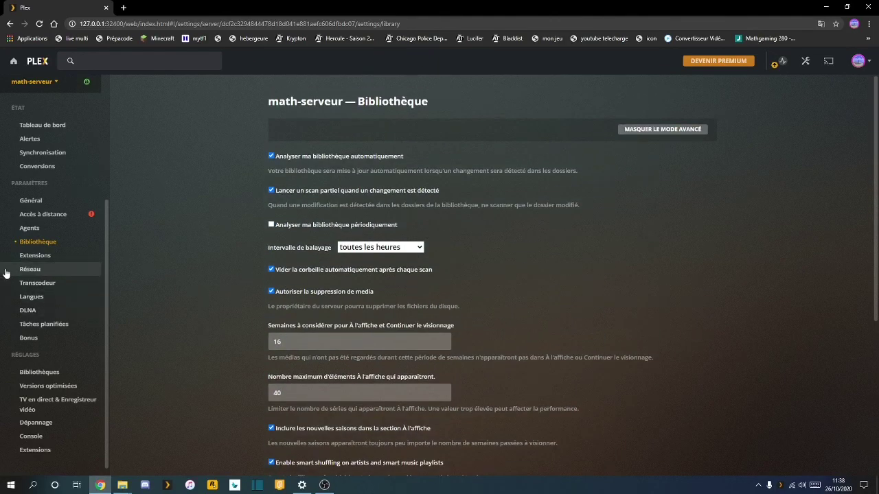
Look at the Extensions settings and examine the secure connection, certificate, local discovery and Webhooks options in the Réseau settings
left_click(35, 255)
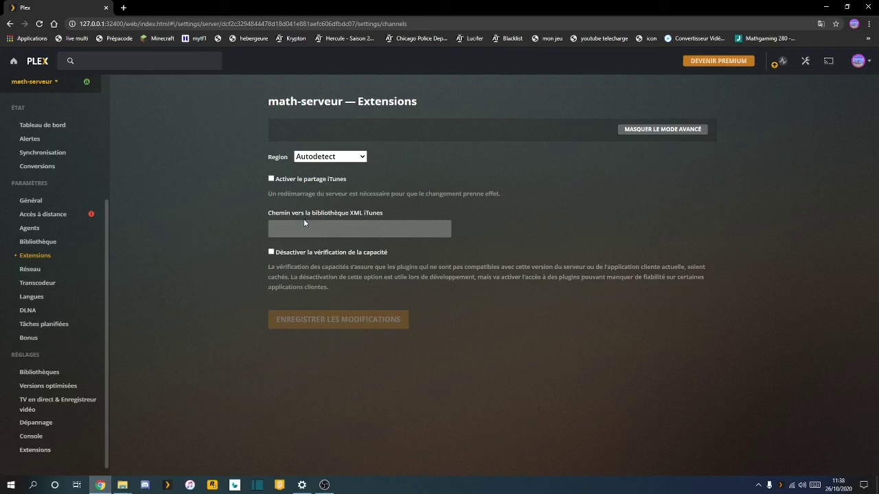
left_click(29, 269)
scroll(283, 235, "down", 3)
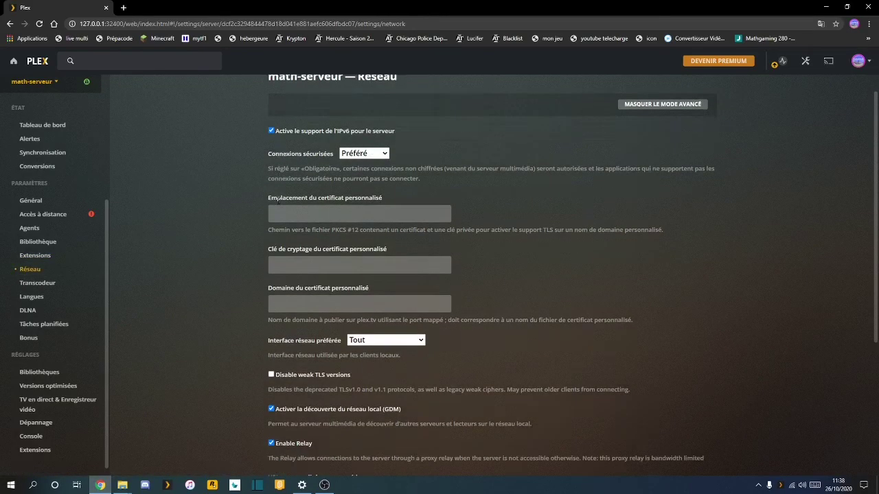
scroll(280, 203, "up", 2)
scroll(279, 204, "down", 4)
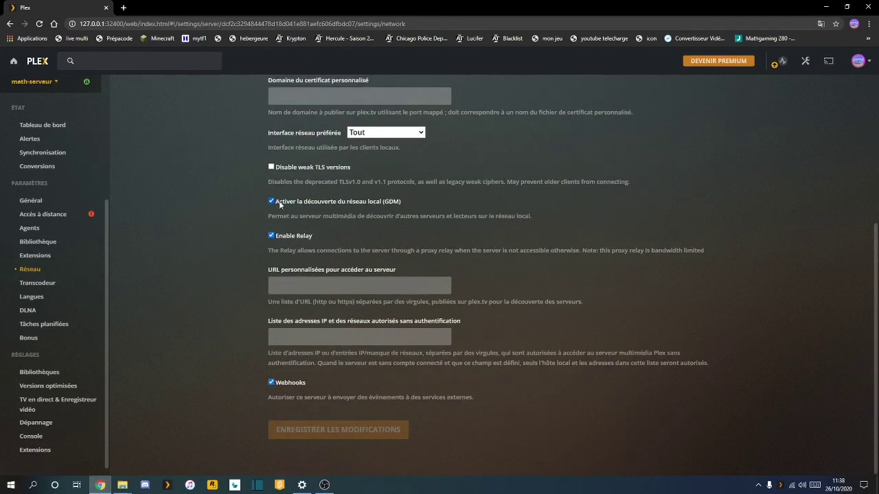
scroll(283, 205, "up", 5)
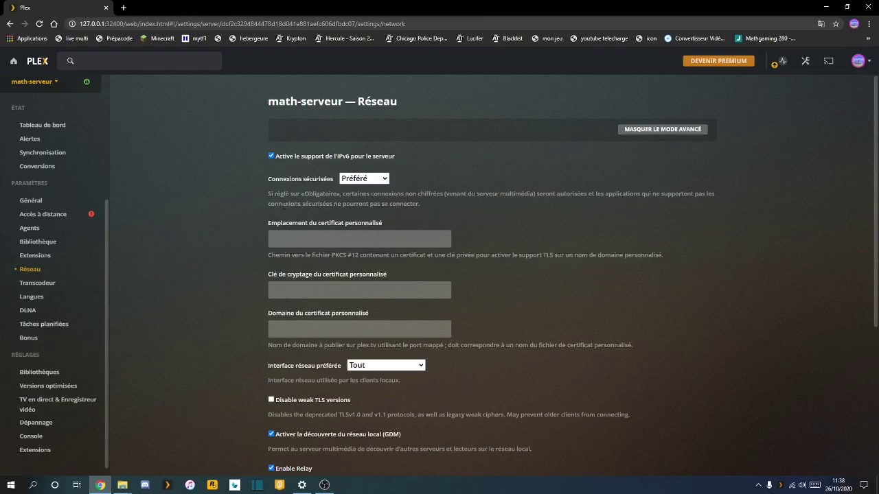
View the Transcodeur settings and examine the Langues settings, including the choices available for Mode des sous-titres
left_click(33, 284)
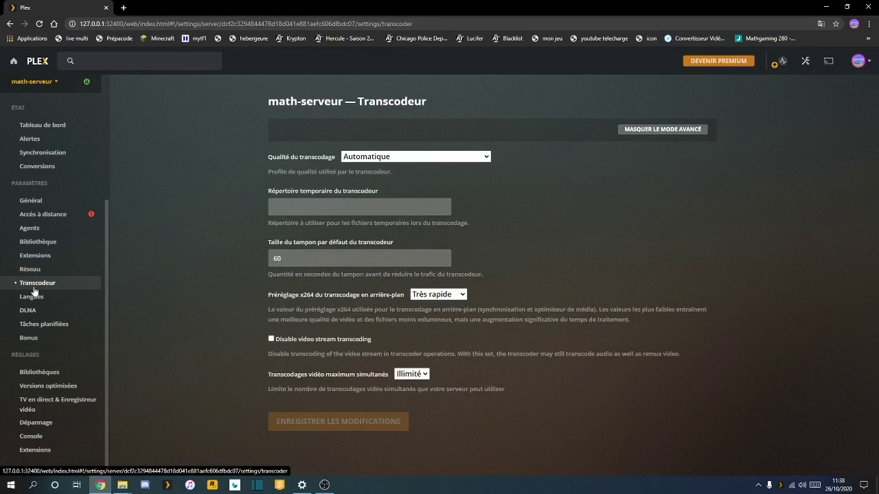
left_click(32, 298)
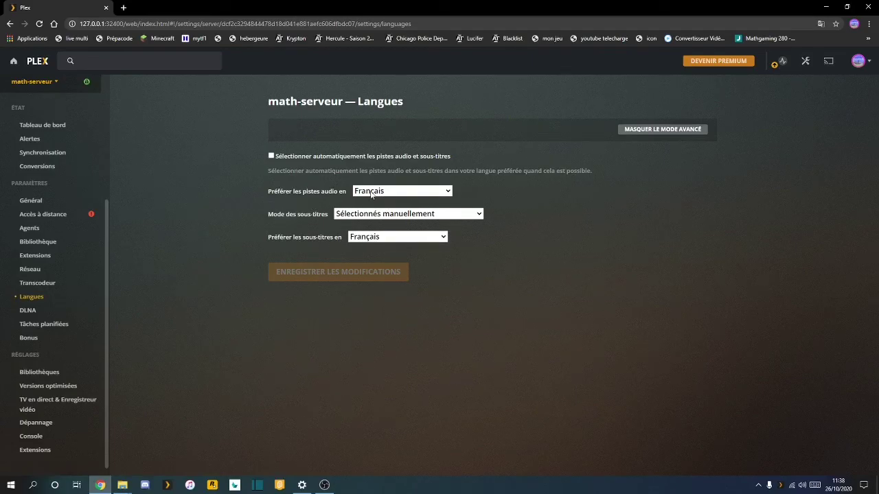
left_click(405, 213)
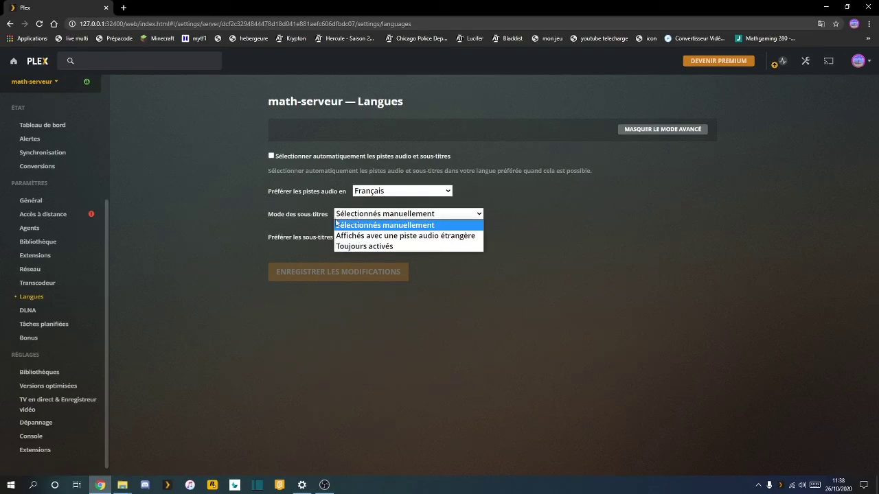
left_click(217, 218)
left_click(371, 214)
left_click(209, 219)
left_click(365, 214)
left_click(238, 234)
Examine the DLNA, Tâches planifiées and Bonus settings pages of math-serveur
left_click(29, 310)
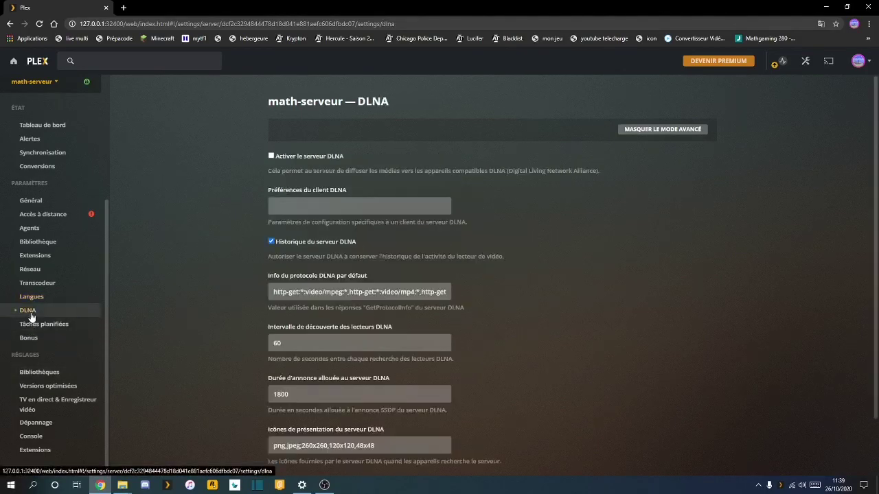
scroll(252, 239, "down", 1)
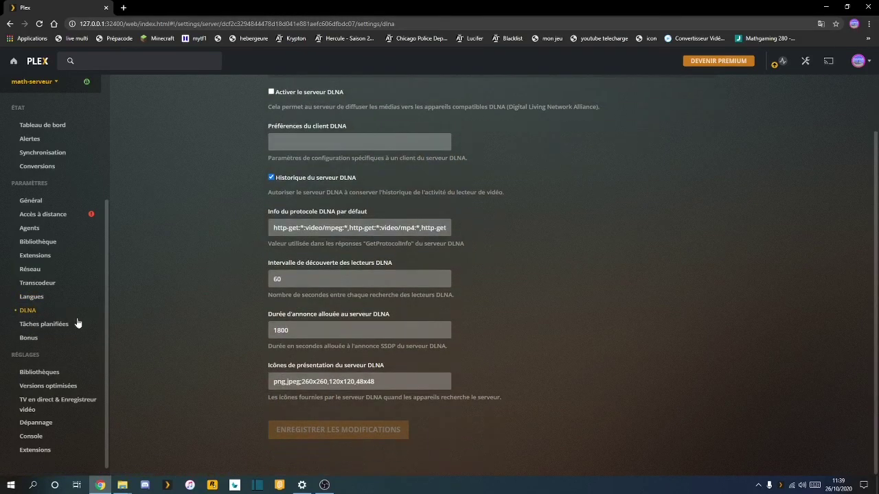
left_click(20, 328)
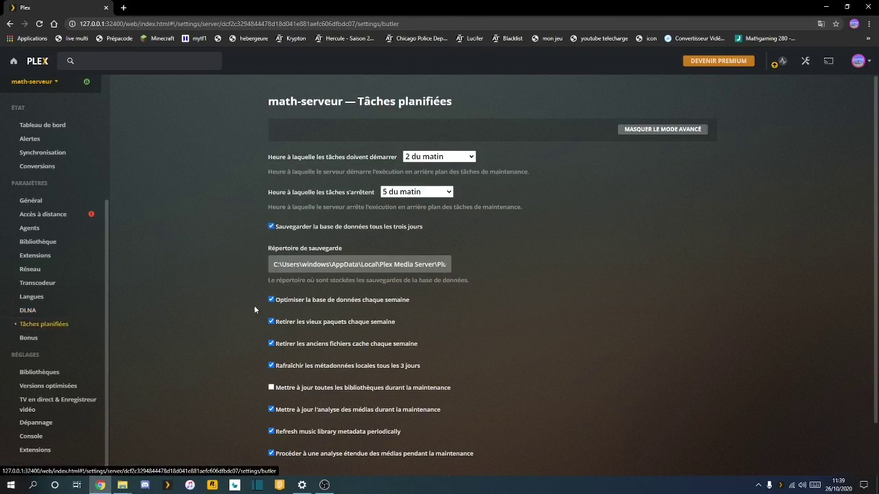
scroll(254, 306, "down", 1)
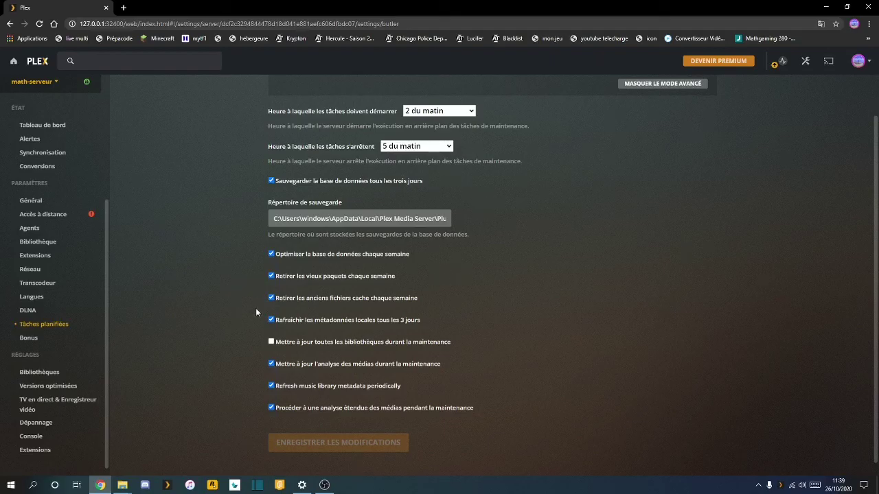
left_click(31, 337)
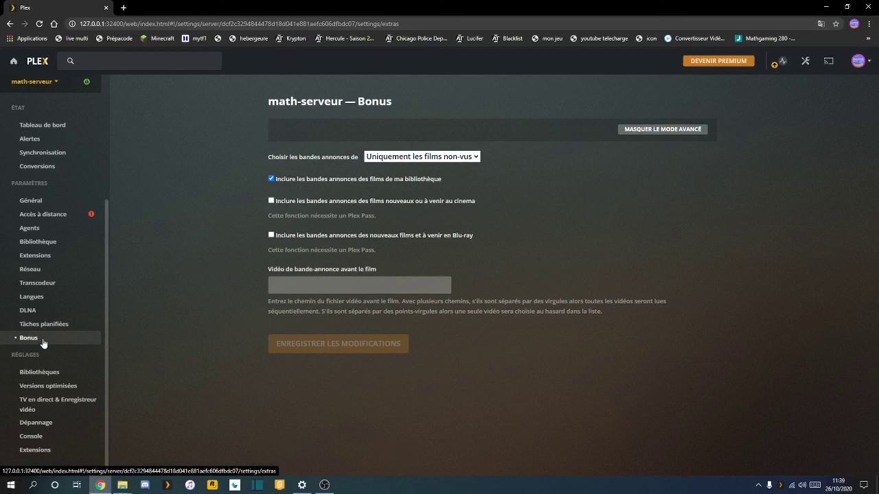
Revisit the Agents, Accès à distance and Bibliothèque settings of math-serveur and return to the Général page
left_click(27, 233)
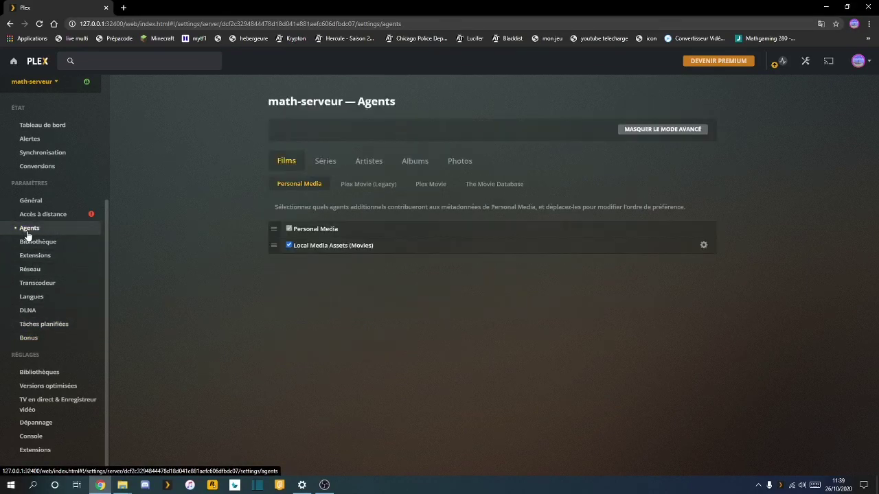
left_click(26, 216)
left_click(24, 208)
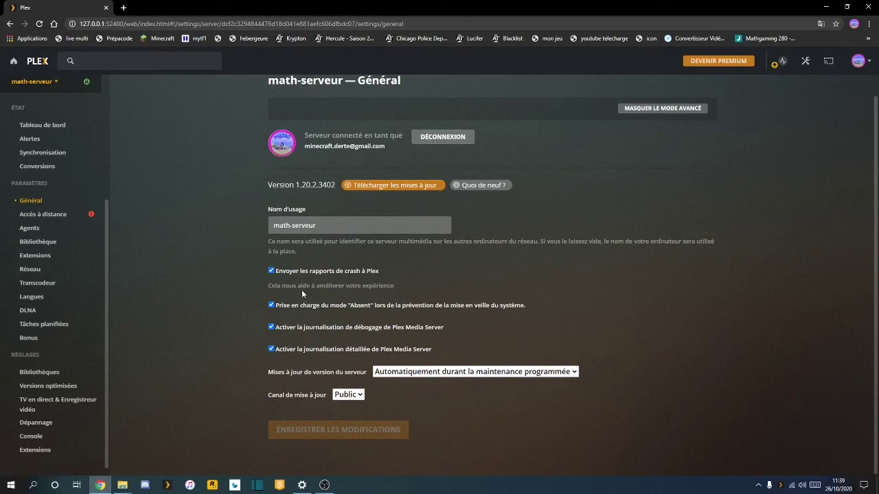
left_click(33, 229)
left_click(37, 241)
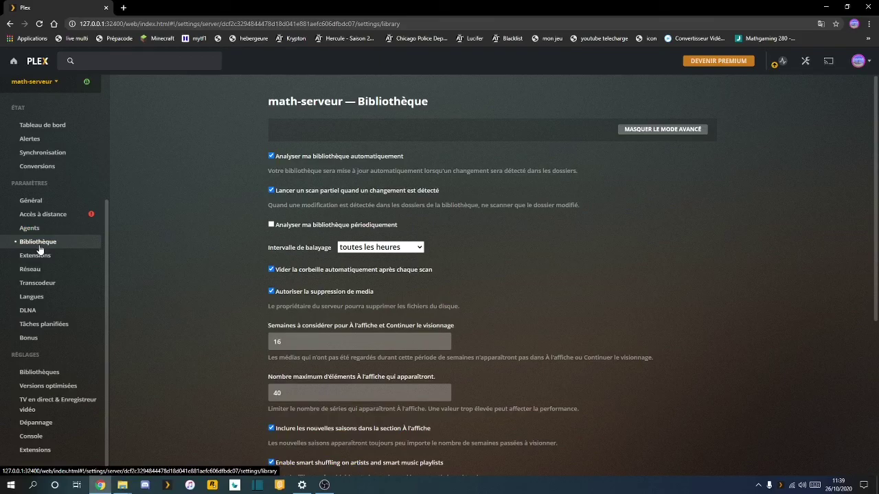
left_click(31, 199)
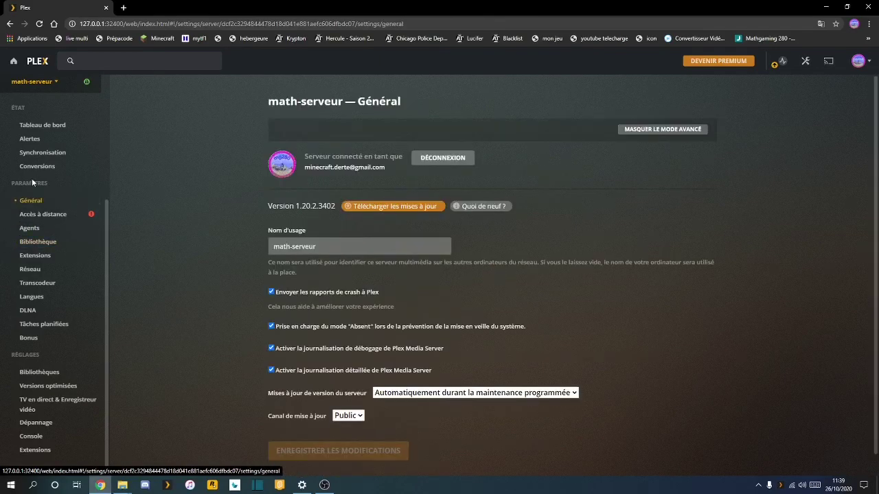
Go through the server settings pages in order as a recap, from Accès à distance to DLNA
left_click(56, 218)
left_click(51, 227)
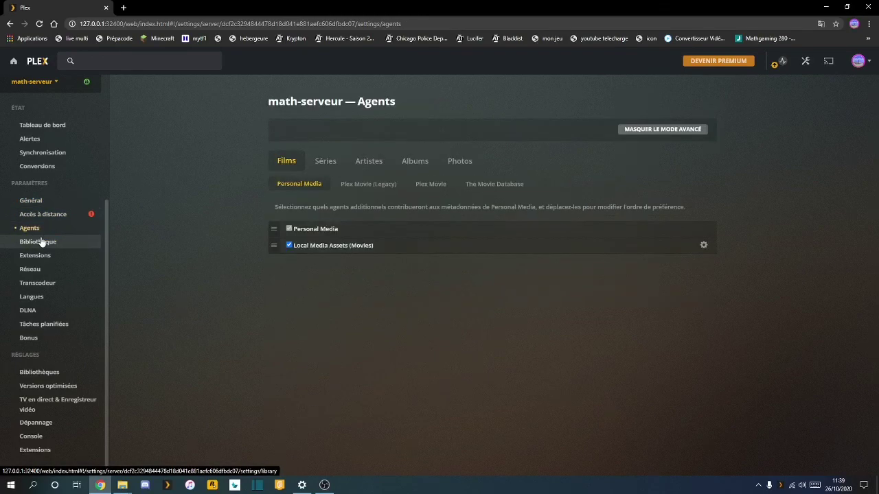
left_click(39, 241)
left_click(34, 260)
left_click(31, 270)
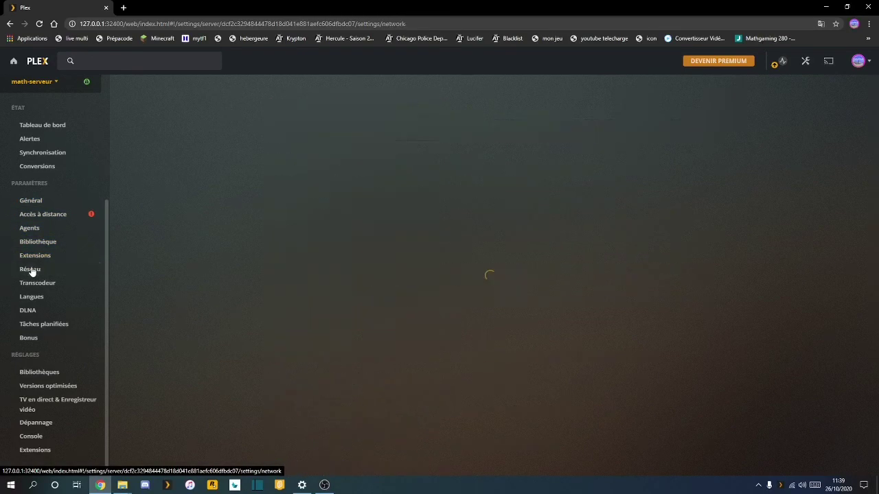
left_click(34, 282)
left_click(31, 296)
left_click(29, 310)
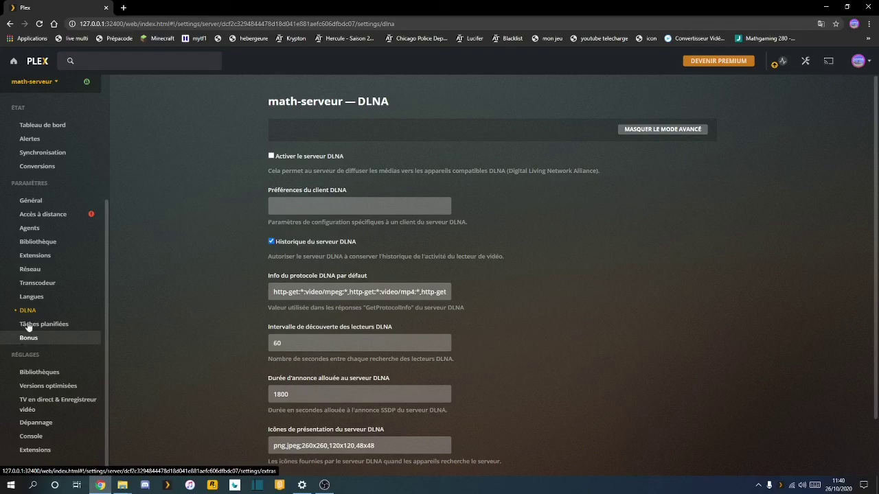
Bring up the OBS window and minimise the browser with Plex back on its home page
left_click(327, 486)
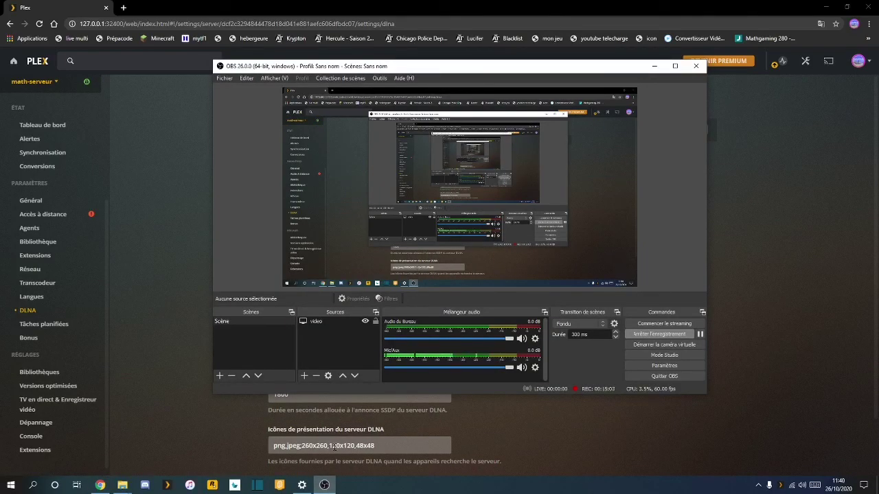
left_click(42, 61)
left_click(825, 7)
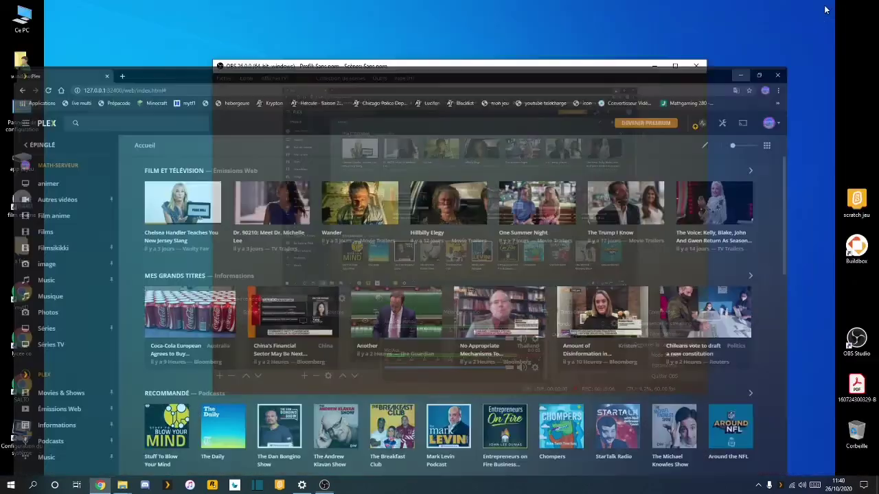